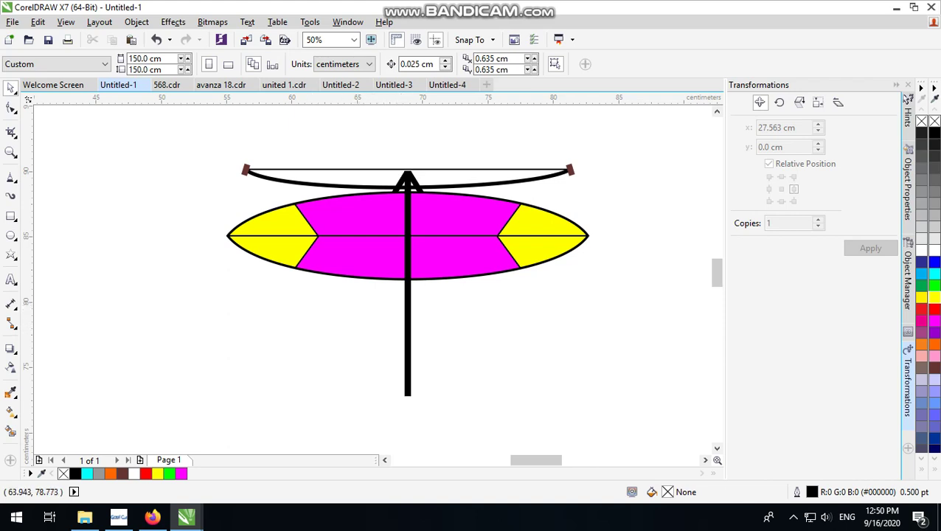
# Start a B-spline at the arrow shaft's edge below the ellipse, tracing the bird's back, neck and top of the head.
pyautogui.click(11, 177)
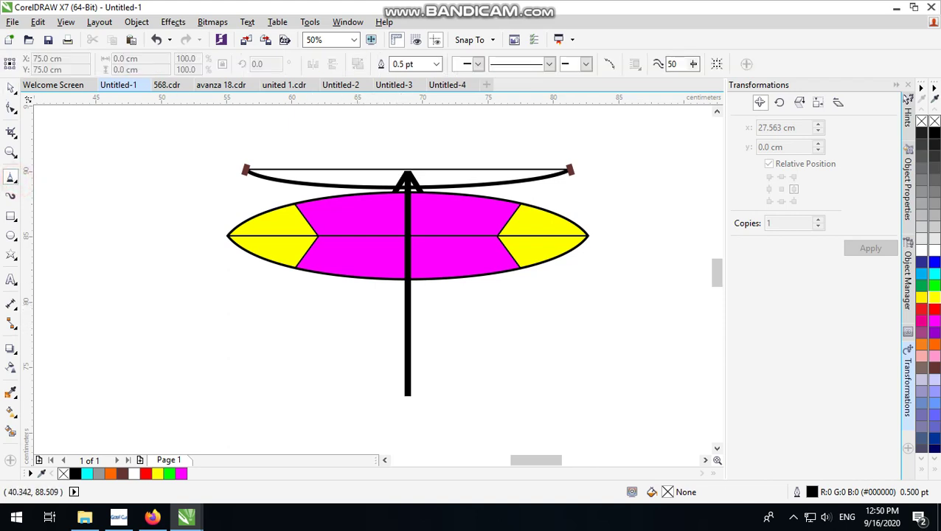
pyautogui.click(11, 177)
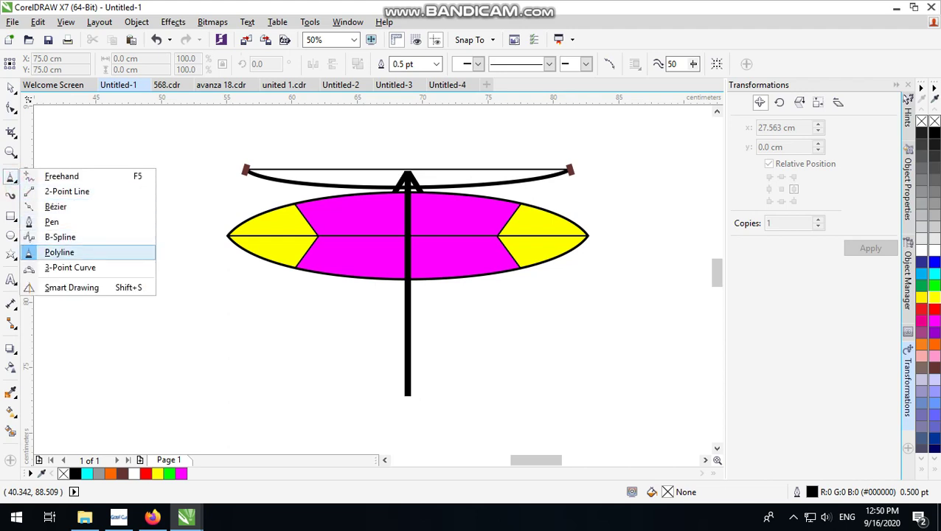
pyautogui.click(49, 235)
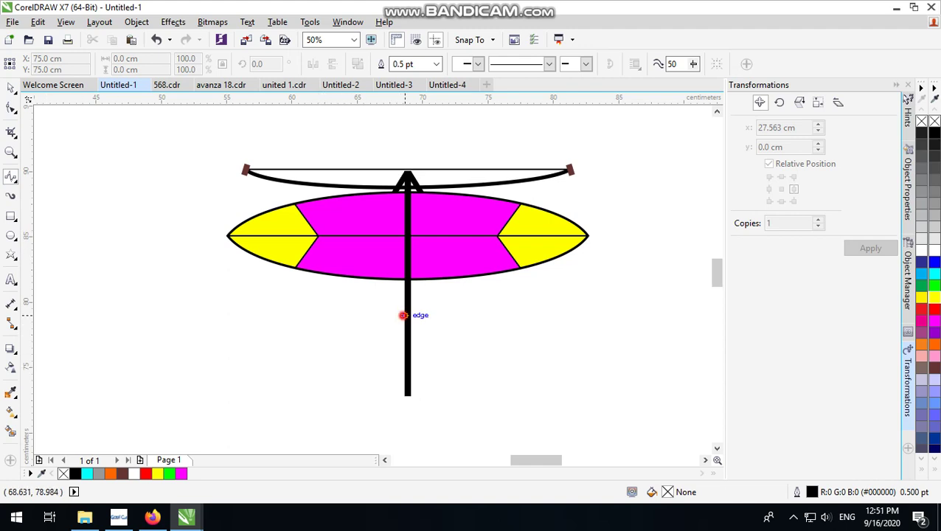
pyautogui.click(403, 315)
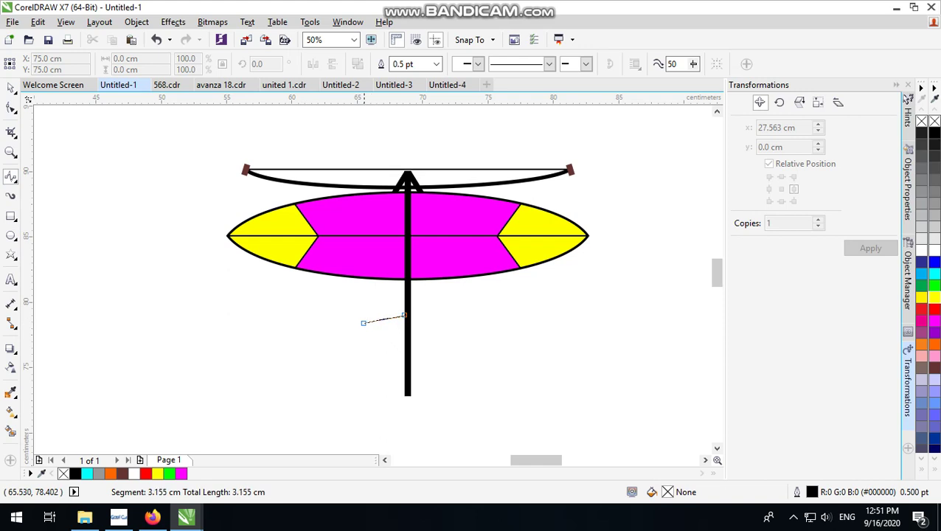
pyautogui.click(345, 323)
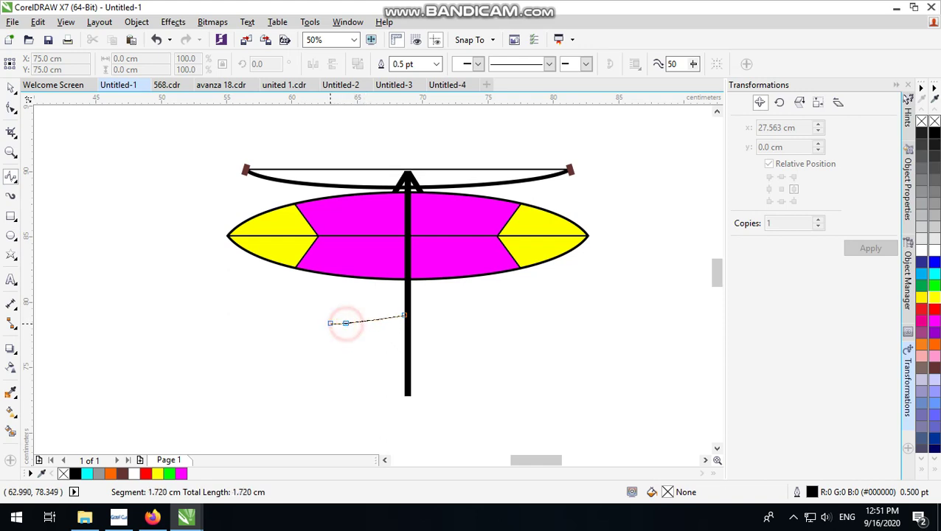
pyautogui.click(321, 323)
pyautogui.click(297, 318)
pyautogui.click(289, 307)
pyautogui.click(288, 295)
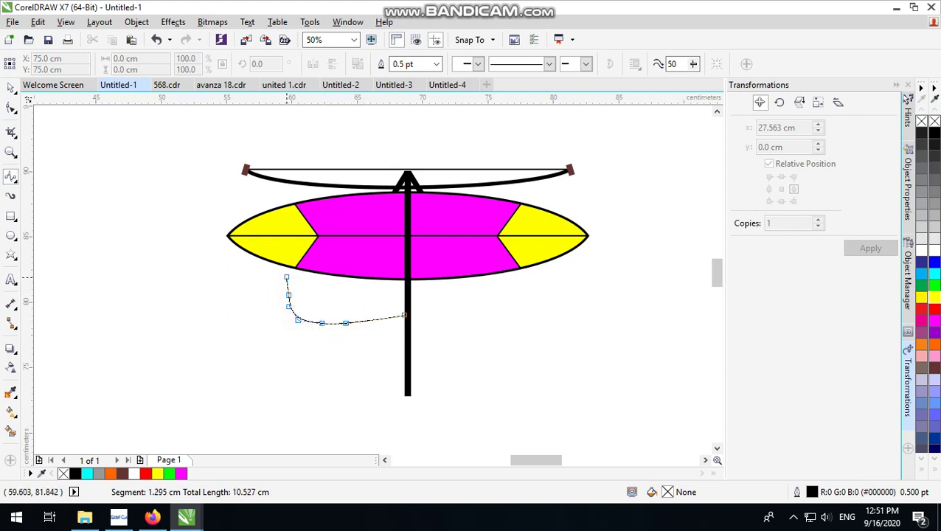
pyautogui.click(284, 272)
pyautogui.click(278, 262)
pyautogui.click(259, 257)
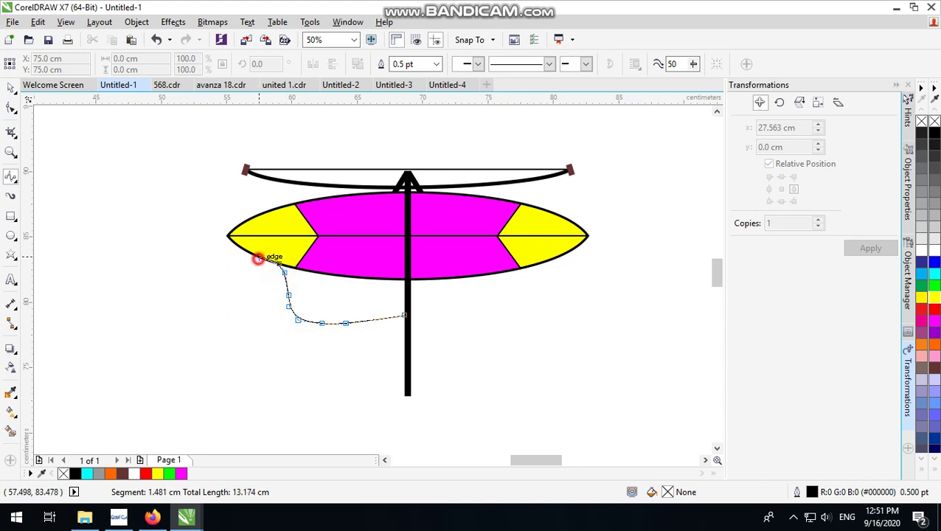
# Continue the B-spline down the bird's forehead and shape a slightly open, pointed beak.
pyautogui.click(226, 272)
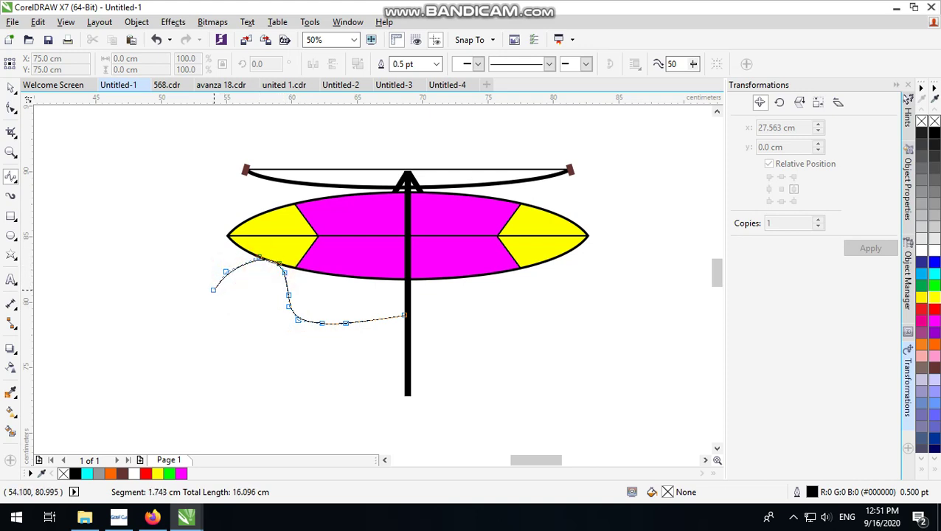
pyautogui.click(200, 294)
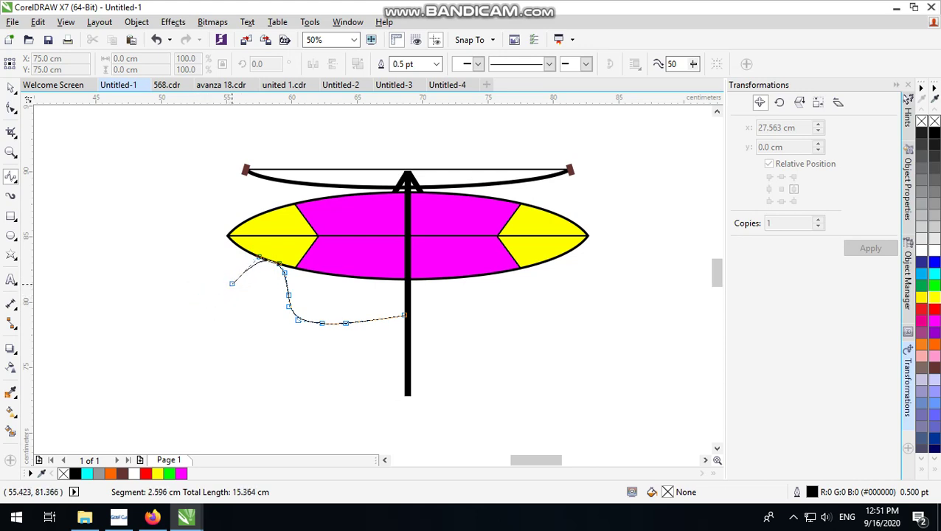
pyautogui.click(234, 282)
pyautogui.click(234, 291)
pyautogui.click(221, 298)
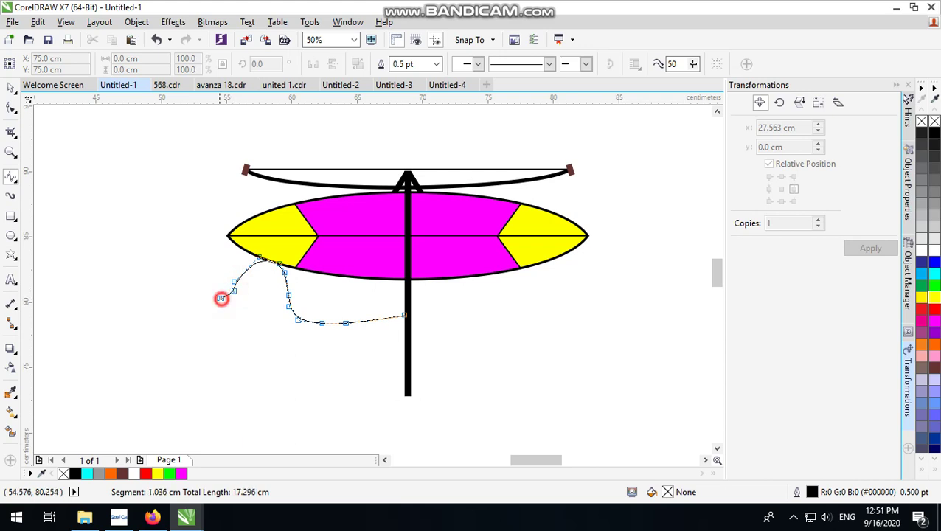
pyautogui.click(207, 304)
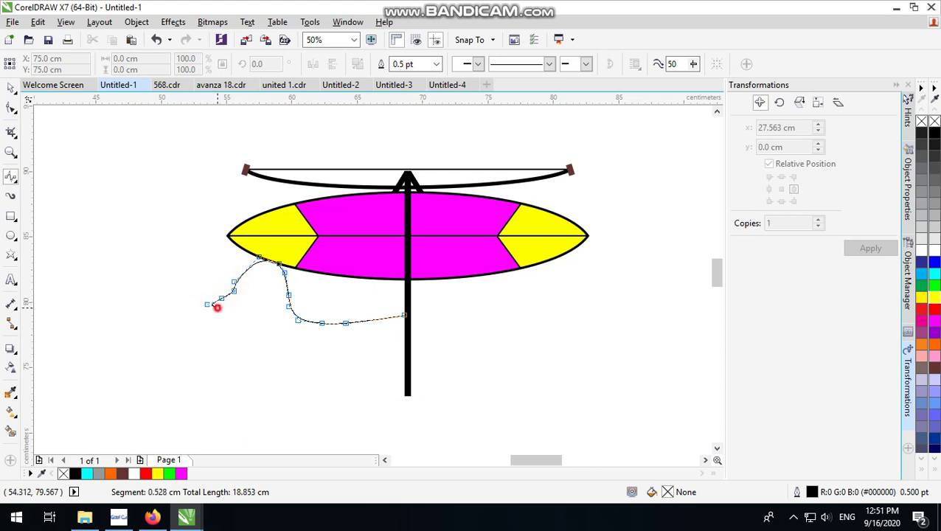
pyautogui.click(217, 307)
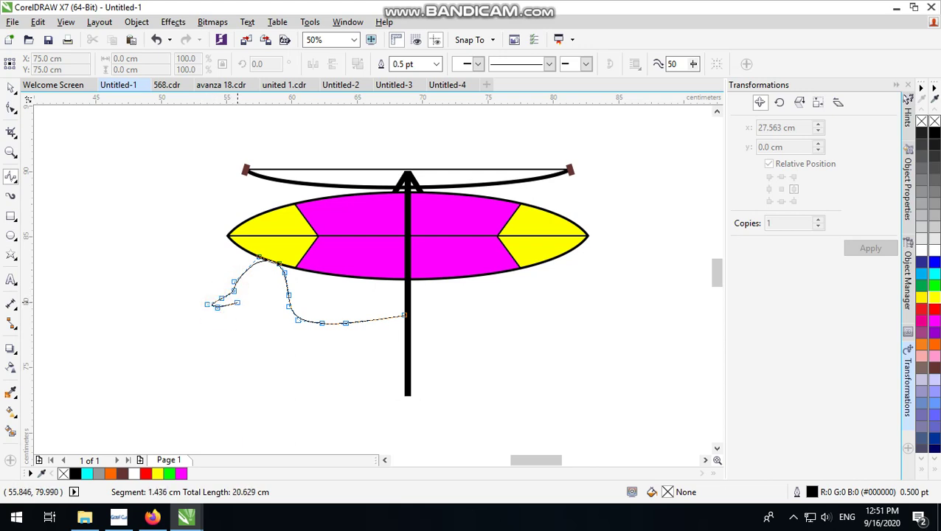
pyautogui.click(237, 302)
pyautogui.click(218, 309)
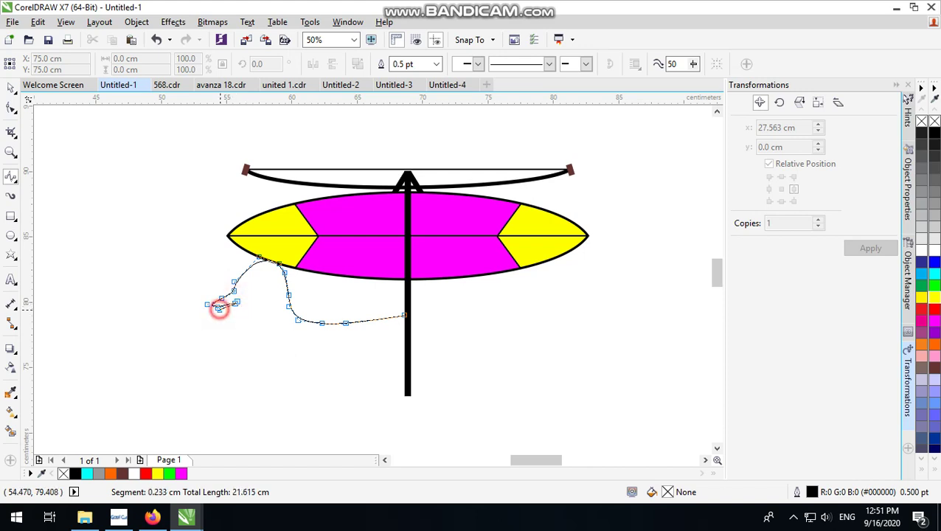
pyautogui.click(226, 310)
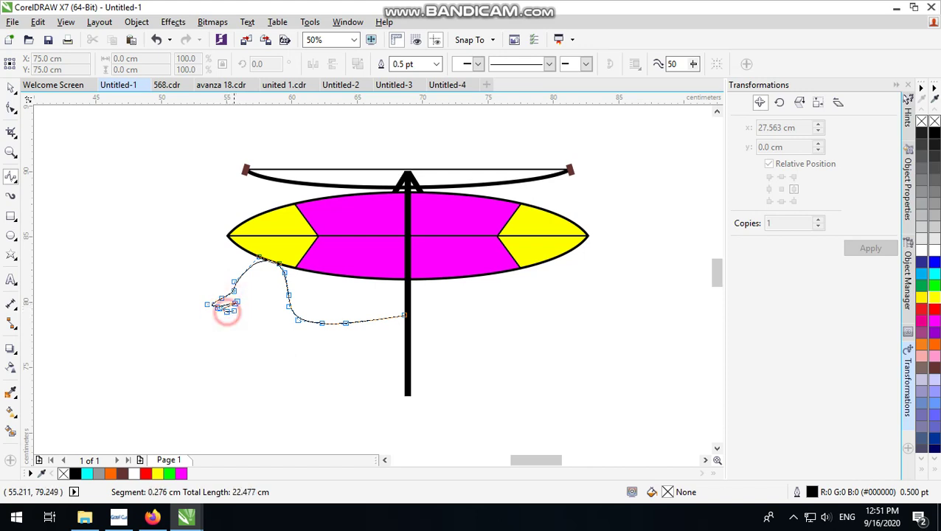
# Continue the B-spline from the beak along the bird's throat, breast and rounded belly.
pyautogui.click(244, 309)
pyautogui.click(252, 326)
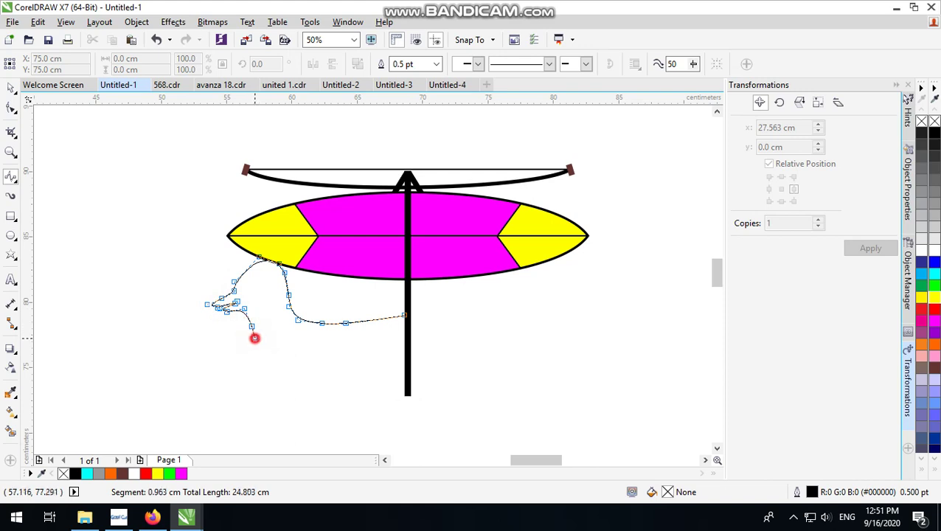
pyautogui.click(254, 337)
pyautogui.click(262, 351)
pyautogui.click(275, 369)
pyautogui.click(295, 376)
pyautogui.click(316, 377)
pyautogui.click(339, 378)
pyautogui.click(361, 372)
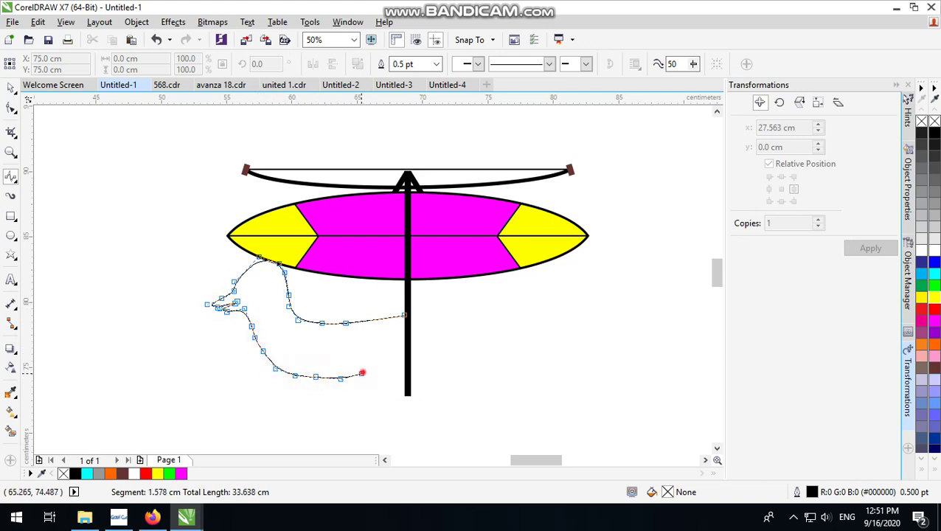
# Run the B-spline up to a tail crossing the shaft and close it into a bird outline about 16.2 by 9 cm.
pyautogui.click(370, 354)
pyautogui.click(379, 341)
pyautogui.click(389, 330)
pyautogui.click(395, 325)
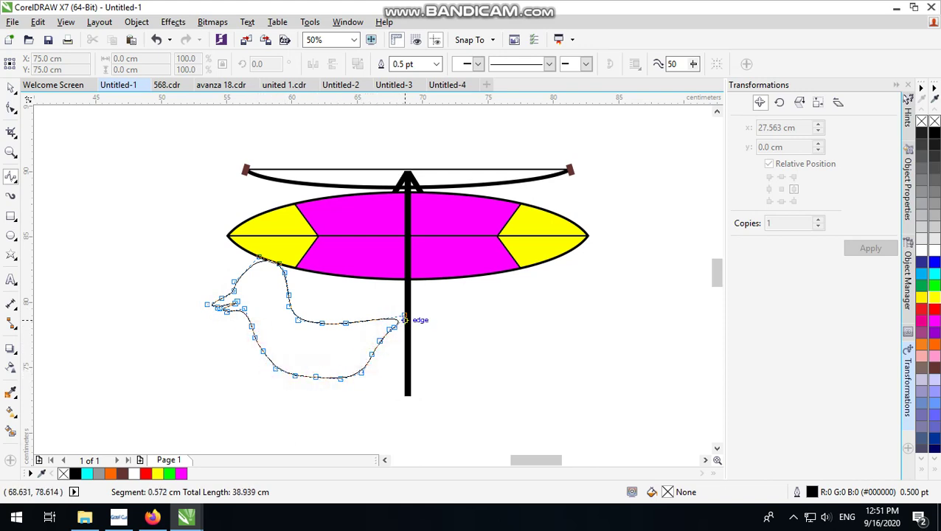
pyautogui.click(420, 315)
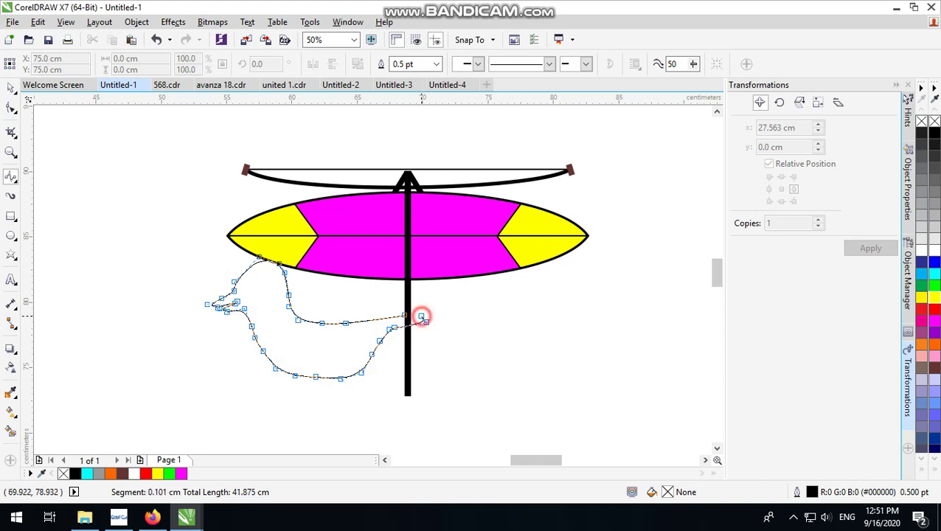
pyautogui.click(404, 315)
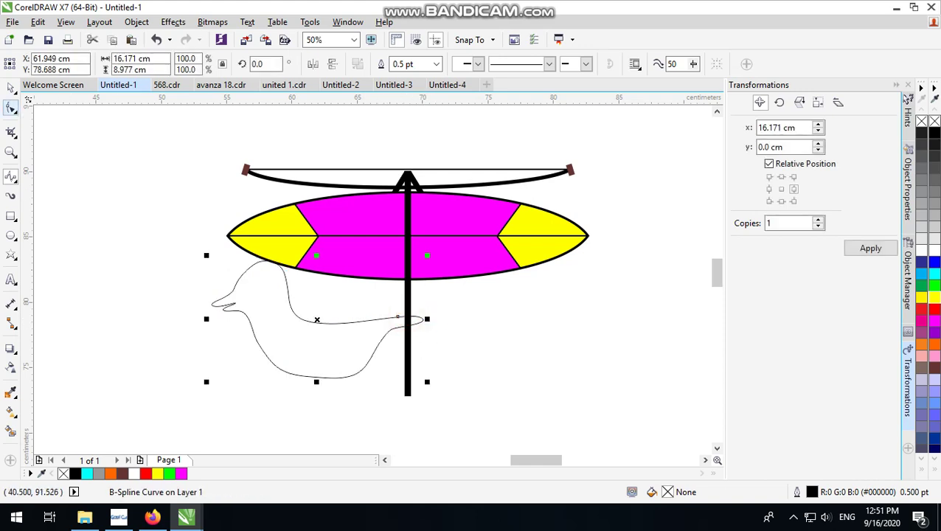
# Scale the bird outline proportionally to about 84.3% and move it so the tail tip meets the shaft.
pyautogui.click(11, 88)
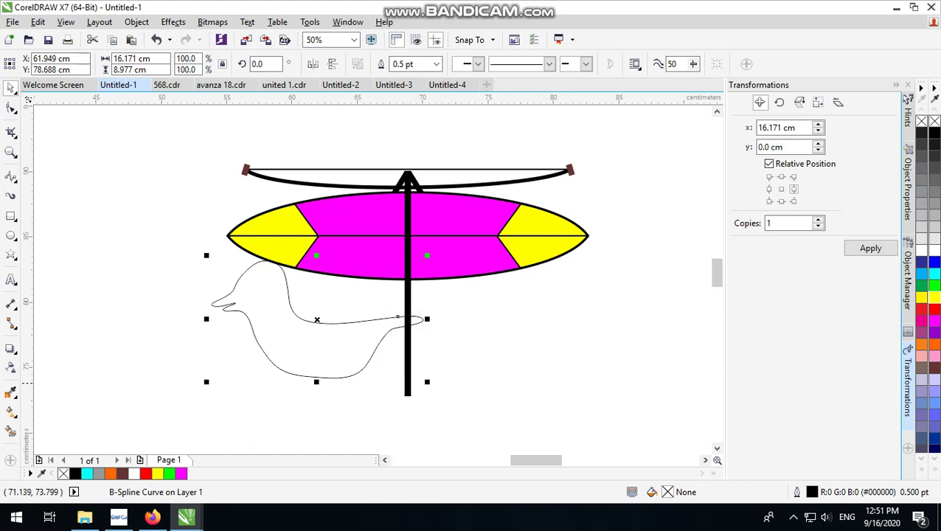
pyautogui.moveTo(427, 381); pyautogui.dragTo(392, 362)
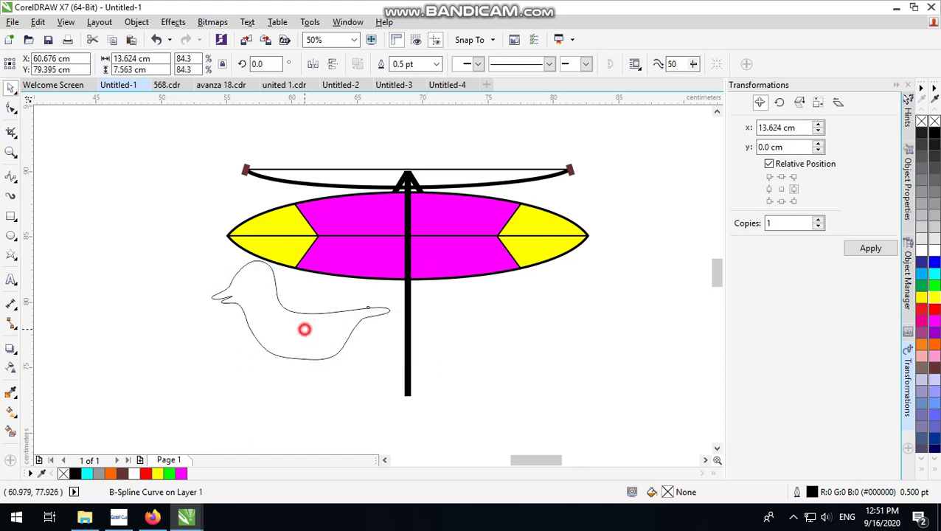
pyautogui.moveTo(305, 329); pyautogui.dragTo(328, 333)
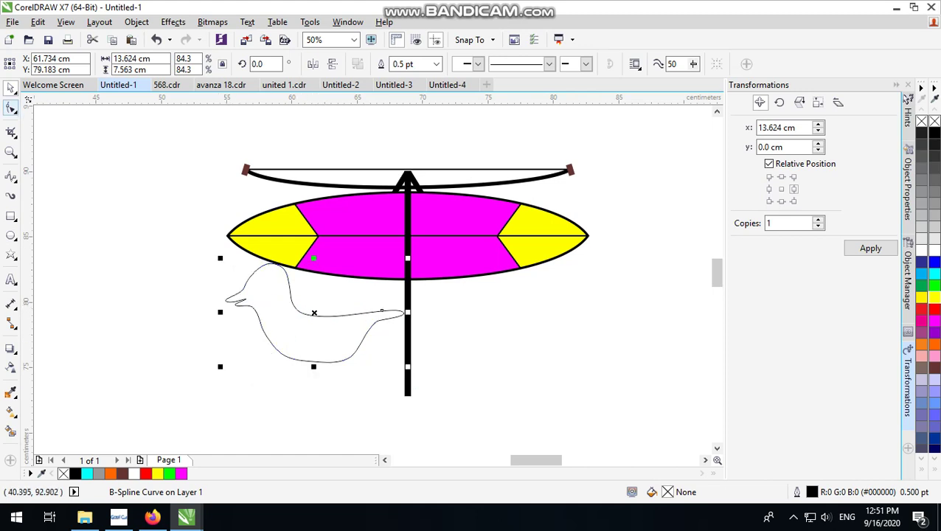
# Delete the two control points inside the bird's mouth so the beak becomes a single closed tip.
pyautogui.press('F10')
pyautogui.scroll(2, 243, 307)
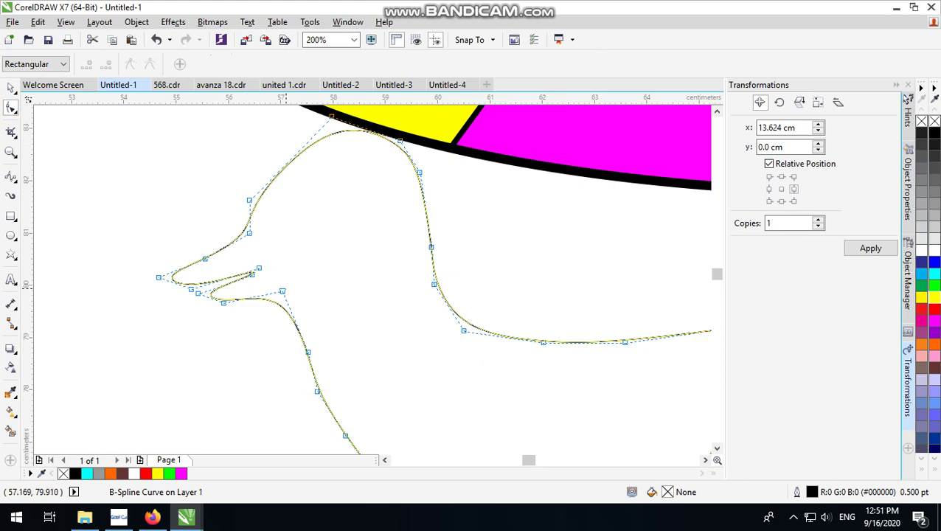
pyautogui.scroll(-1, 292, 288)
pyautogui.scroll(1, 254, 278)
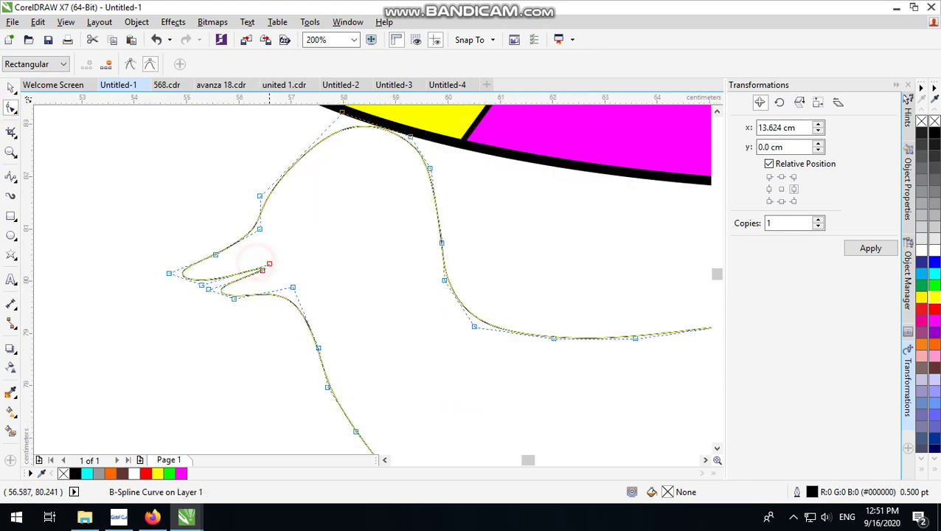
pyautogui.moveTo(269, 263); pyautogui.dragTo(233, 288)
pyautogui.doubleClick(261, 269)
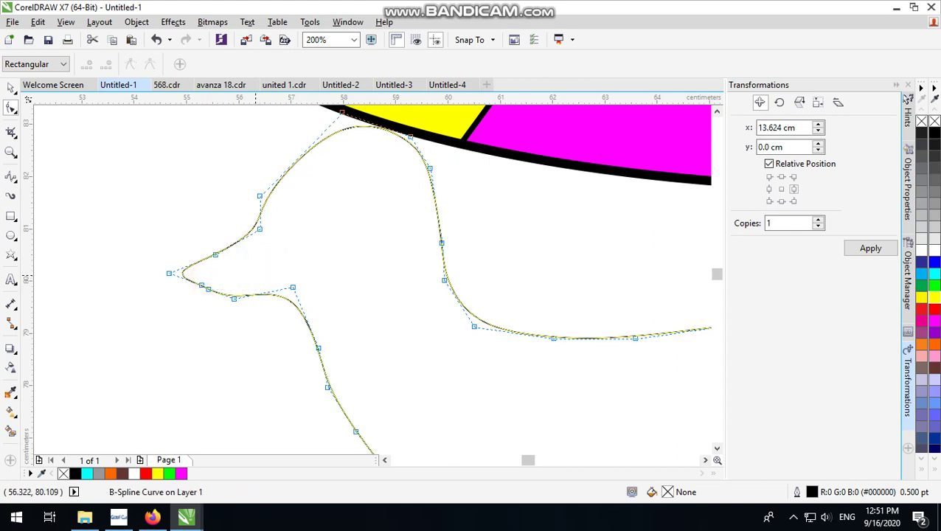
# Reshape the bird's throat and upper breast by moving their control points upward.
pyautogui.moveTo(293, 286); pyautogui.dragTo(300, 254)
pyautogui.click(318, 347)
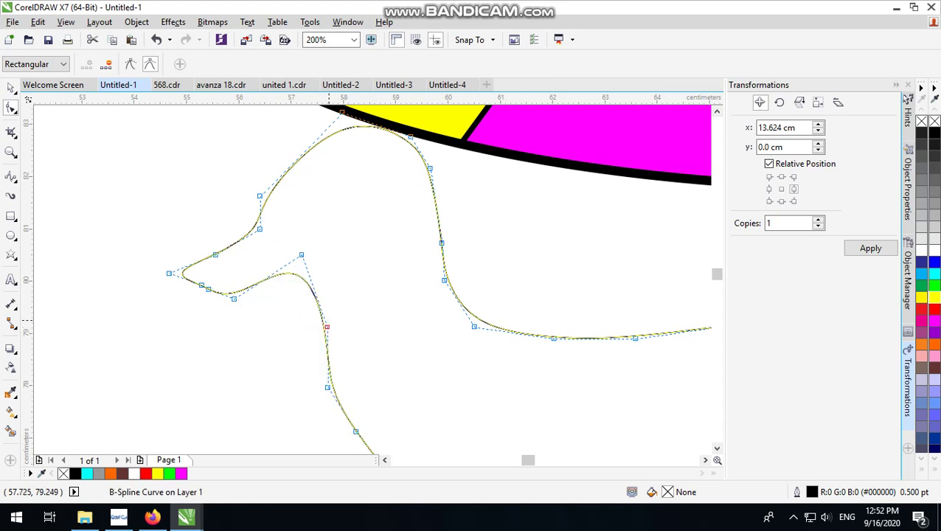
pyautogui.scroll(-2, 273, 269)
pyautogui.scroll(2, 328, 346)
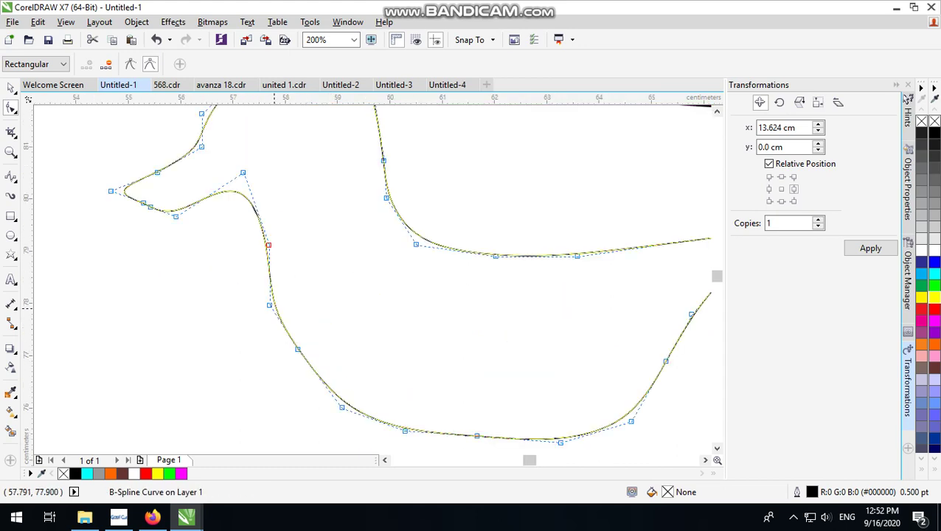
pyautogui.moveTo(272, 311); pyautogui.dragTo(271, 256)
pyautogui.scroll(-3, 279, 302)
pyautogui.scroll(3, 267, 254)
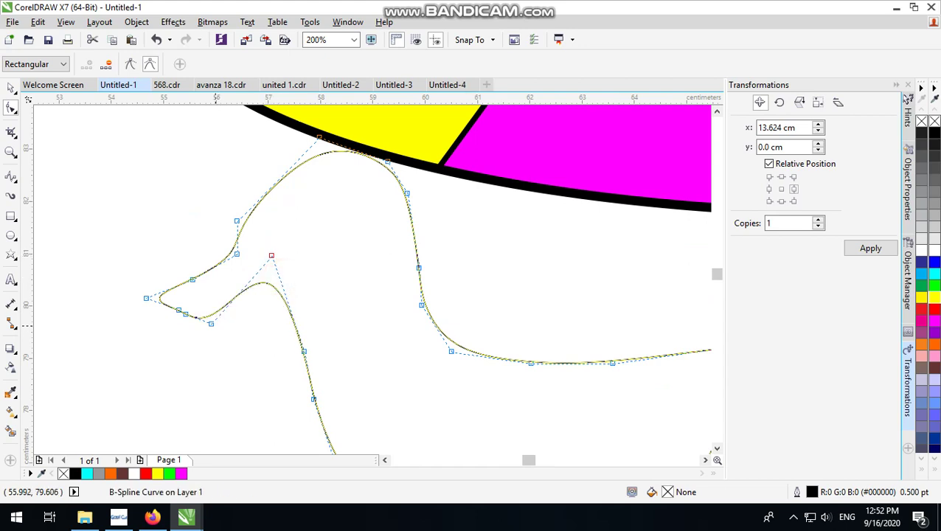
# Slim the lower beak by removing a surplus control point and shifting its neighbours, and lower the throat point slightly.
pyautogui.moveTo(211, 323); pyautogui.dragTo(198, 317)
pyautogui.moveTo(154, 283); pyautogui.dragTo(186, 309)
pyautogui.click(196, 314)
pyautogui.click(176, 308)
pyautogui.scroll(-1, 288, 295)
pyautogui.scroll(1, 288, 296)
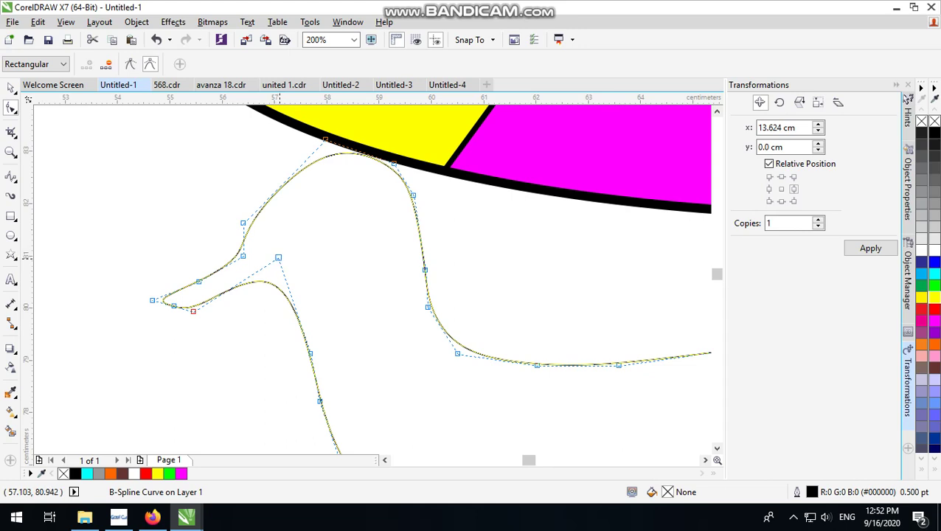
pyautogui.moveTo(278, 258); pyautogui.dragTo(289, 285)
pyautogui.scroll(-2, 295, 284)
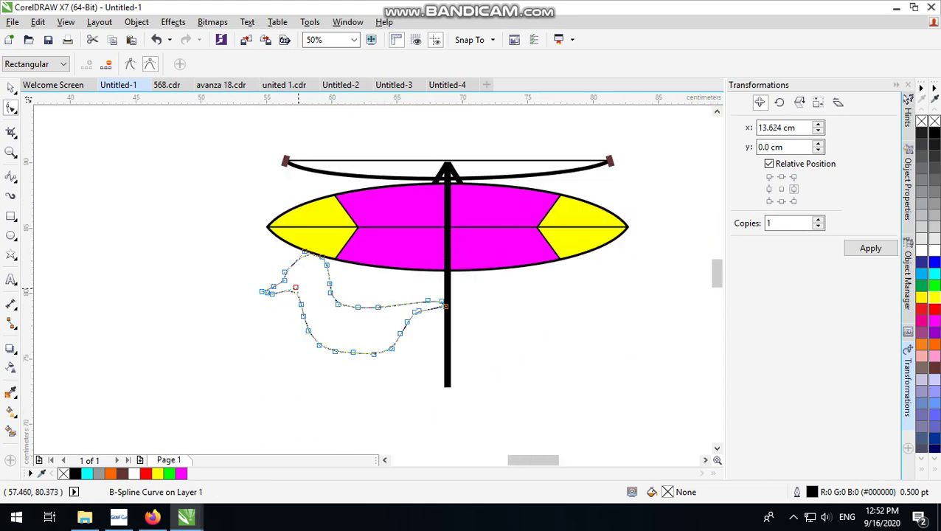
pyautogui.scroll(3, 469, 305)
pyautogui.scroll(-2, 470, 305)
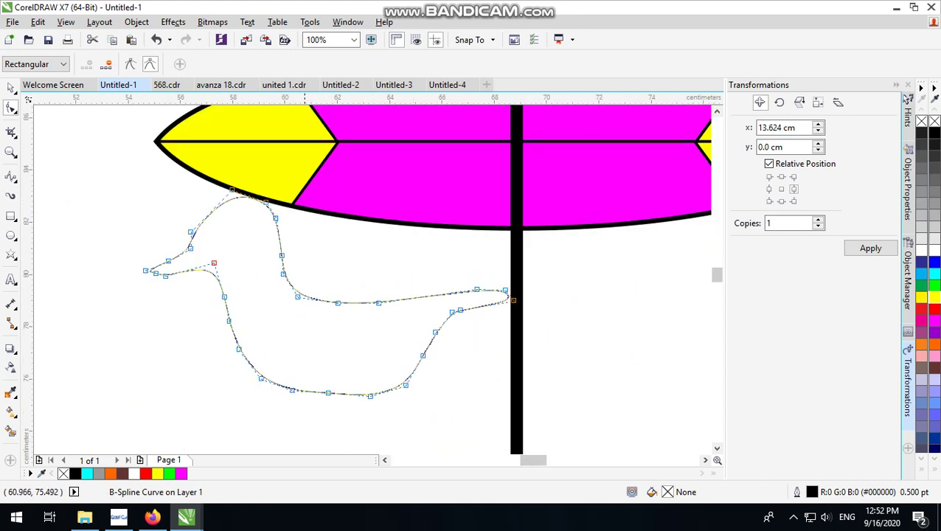
pyautogui.moveTo(264, 344); pyautogui.dragTo(387, 418)
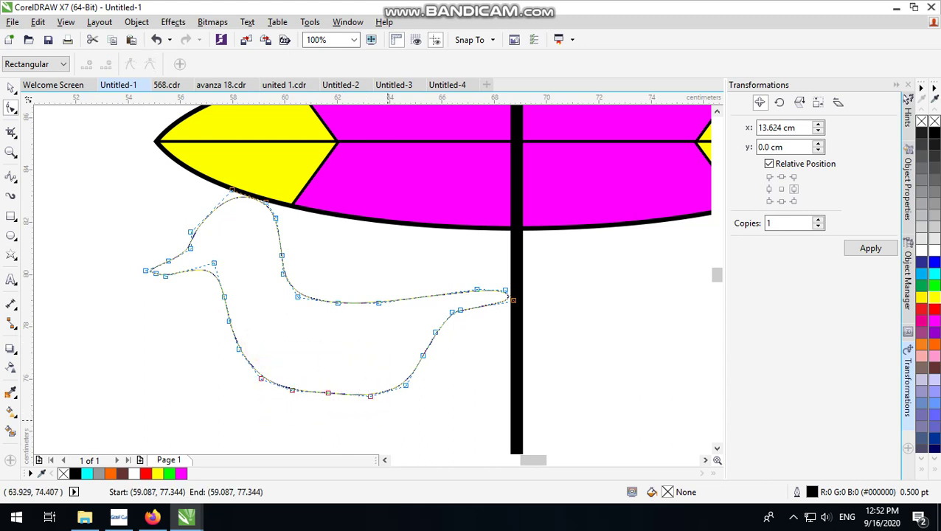
pyautogui.press('Delete')
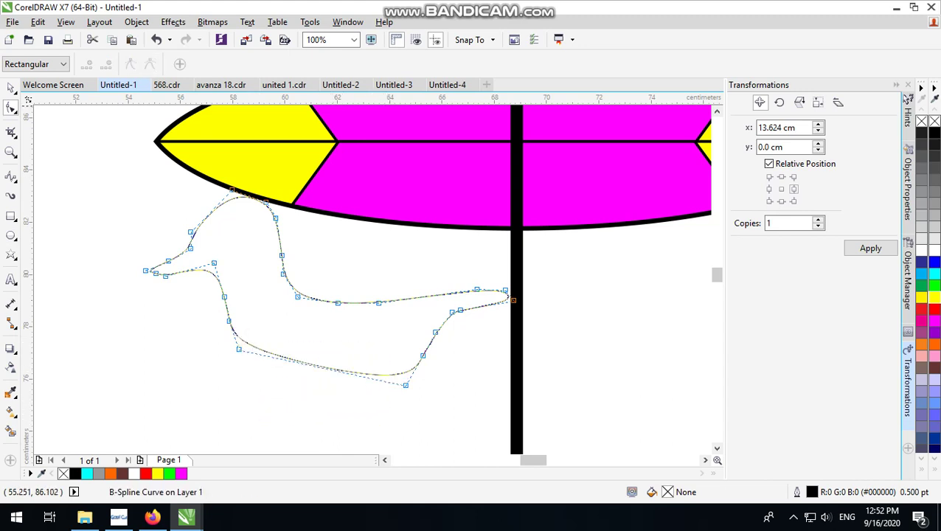
pyautogui.click(156, 39)
# Delete the two middle control points of the belly and pull the front belly point down to deepen the curve.
pyautogui.moveTo(290, 365); pyautogui.dragTo(339, 414)
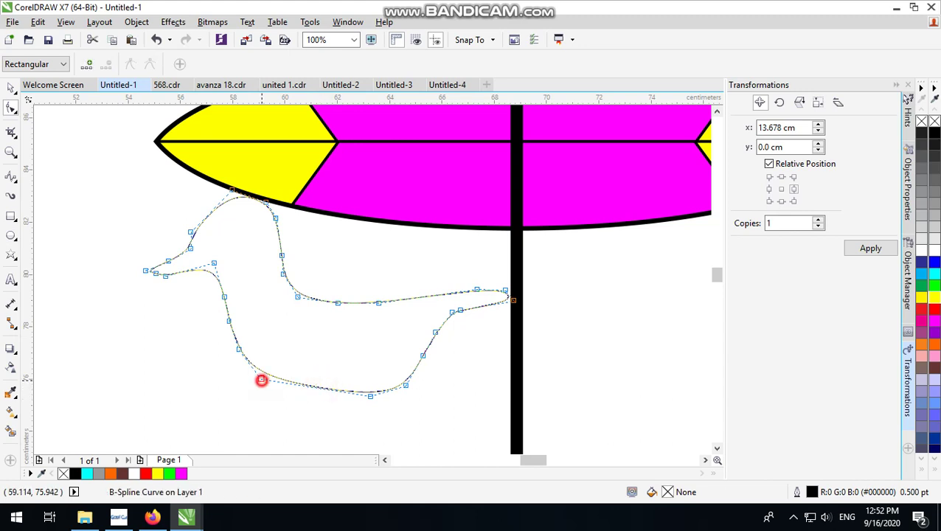
pyautogui.moveTo(262, 379); pyautogui.dragTo(284, 425)
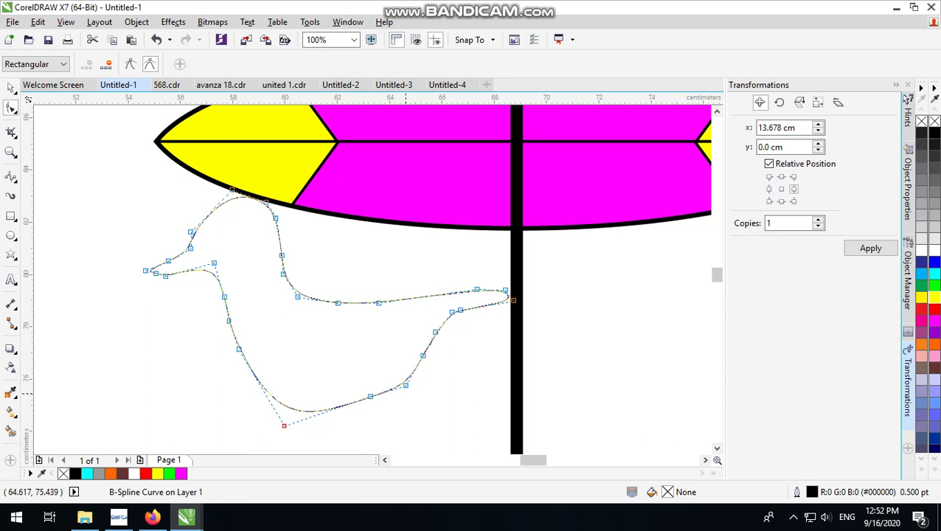
# Delete the two control points on the rear of the bird's belly to smooth the curve toward the tail.
pyautogui.click(376, 361)
pyautogui.moveTo(386, 346); pyautogui.dragTo(442, 395)
pyautogui.press('Delete')
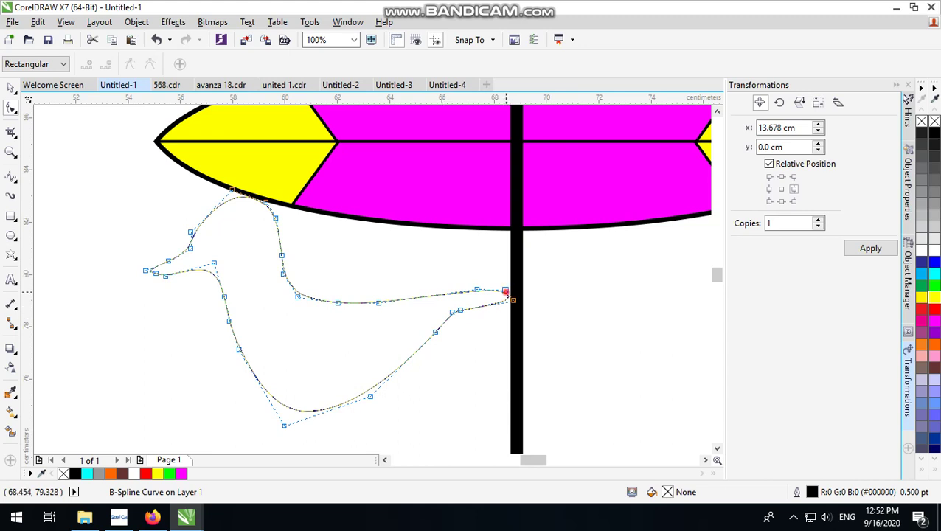
# Refine the bird's curve by moving the upper tail-tip point onto the shaft and shifting the rear belly and lower neck points slightly toward the head.
pyautogui.moveTo(505, 292); pyautogui.dragTo(514, 292)
pyautogui.moveTo(435, 332); pyautogui.dragTo(422, 326)
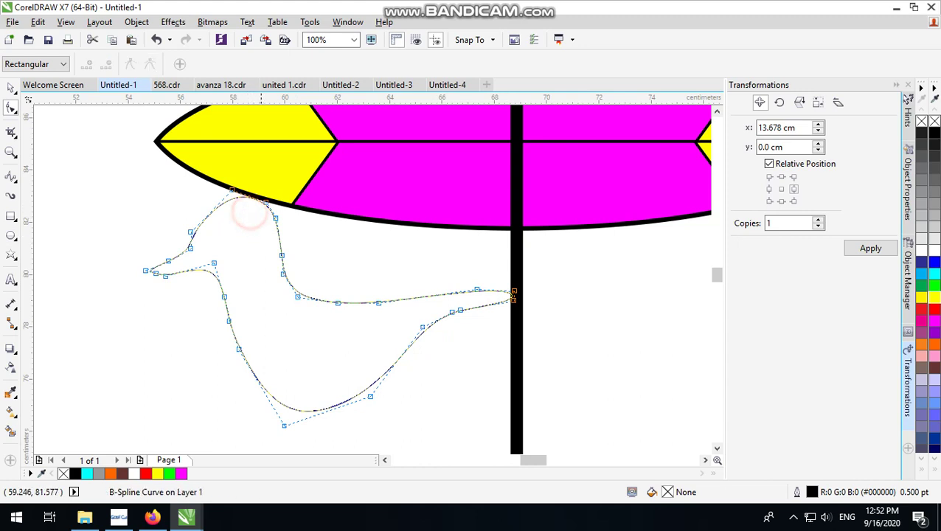
pyautogui.moveTo(256, 185); pyautogui.dragTo(361, 329)
pyautogui.moveTo(297, 296); pyautogui.dragTo(293, 296)
# Reduce the bird's height to about 7.2 cm and its width to about 13.4 cm, keeping the tail at the shaft.
pyautogui.click(11, 87)
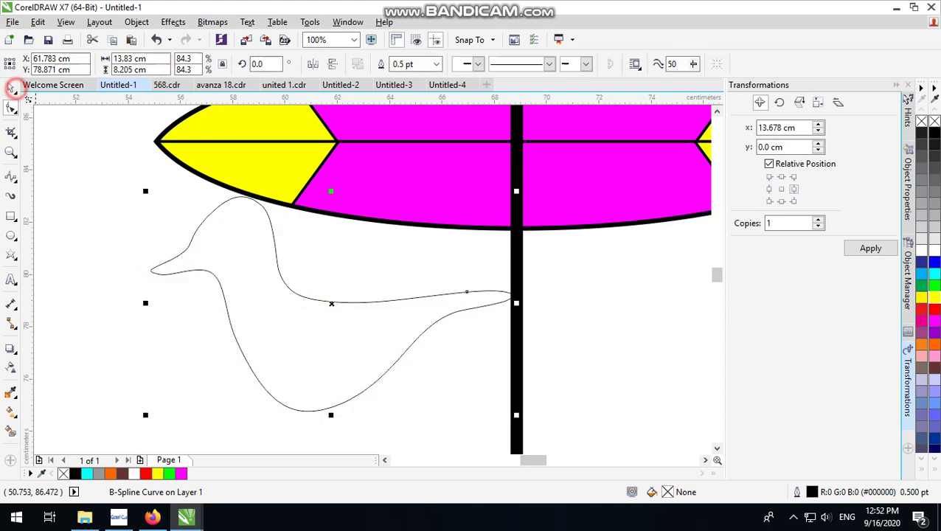
pyautogui.click(334, 415)
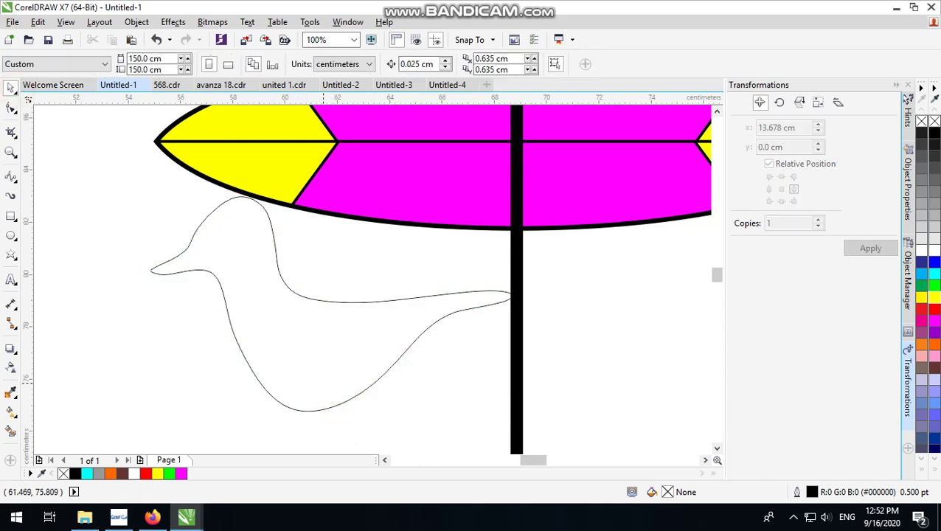
pyautogui.click(322, 382)
pyautogui.moveTo(331, 414); pyautogui.dragTo(331, 390)
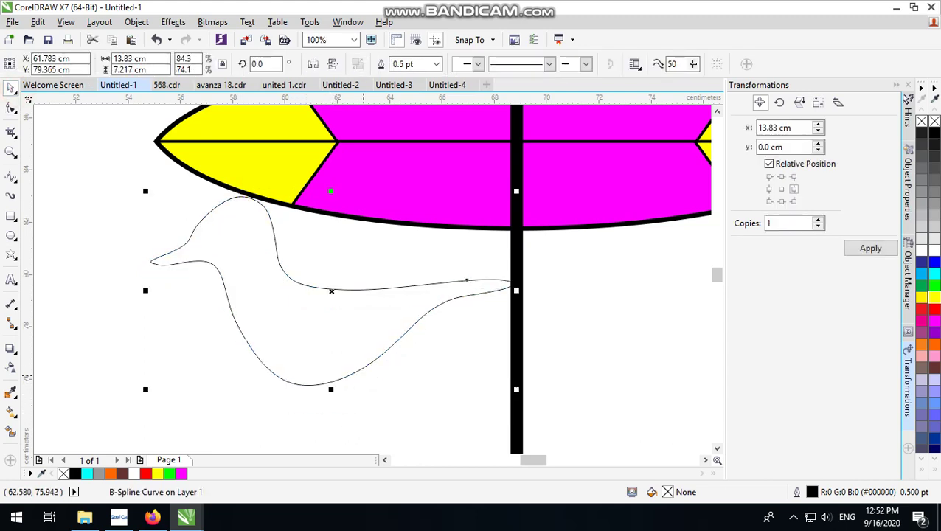
pyautogui.click(353, 312)
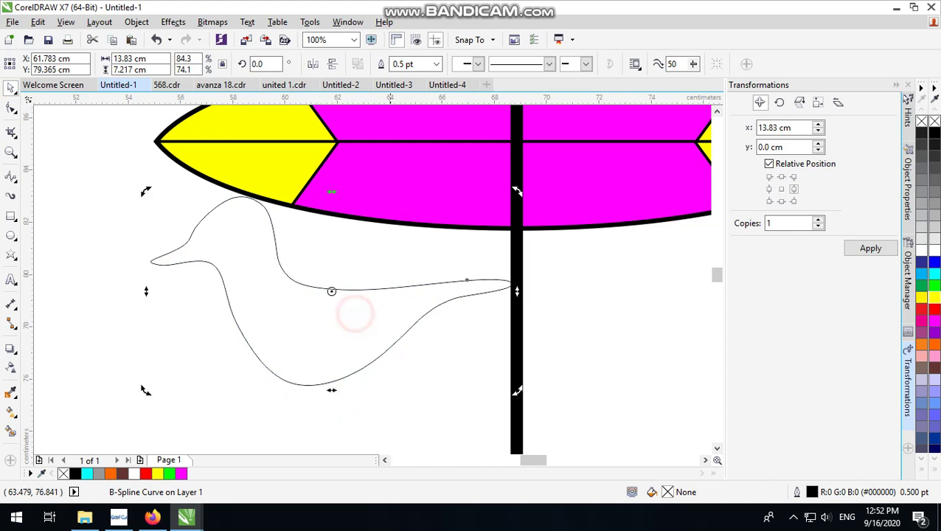
pyautogui.click(396, 376)
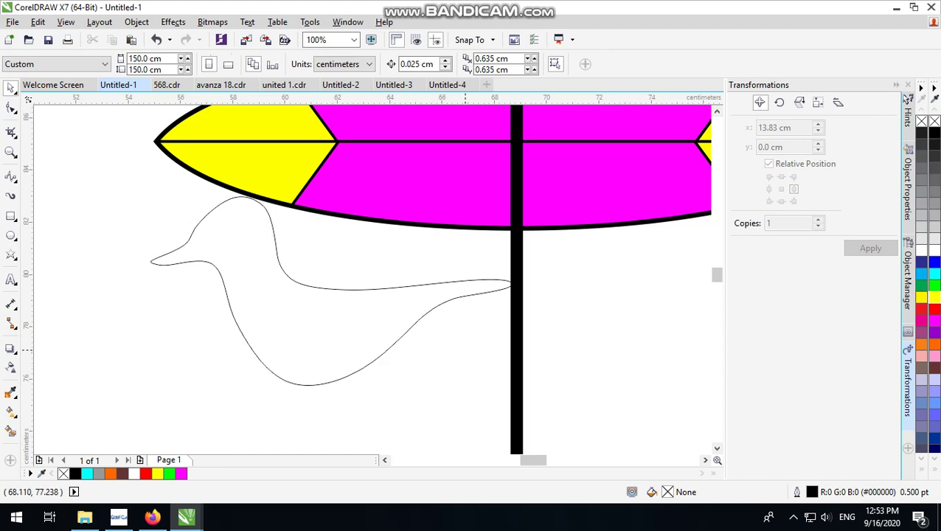
pyautogui.scroll(-1, 339, 335)
pyautogui.click(351, 324)
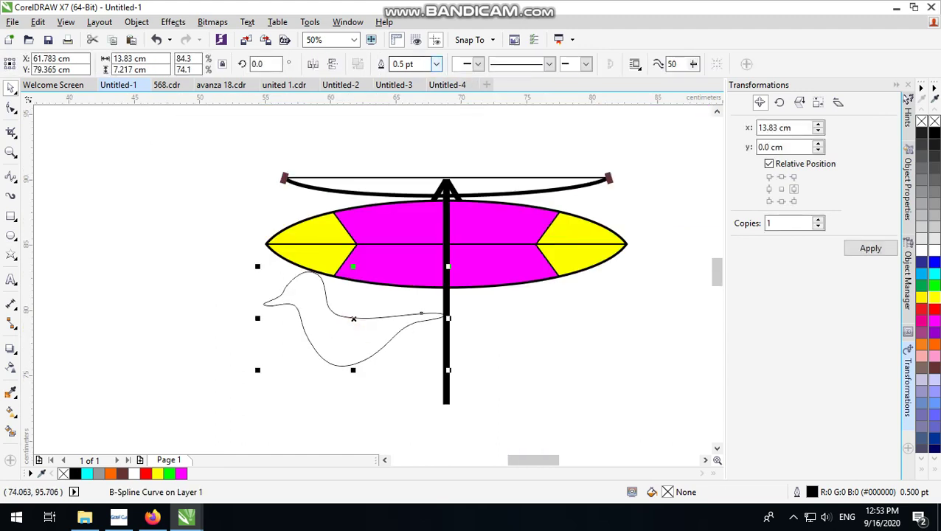
pyautogui.scroll(1, 288, 295)
pyautogui.moveTo(228, 342); pyautogui.dragTo(243, 342)
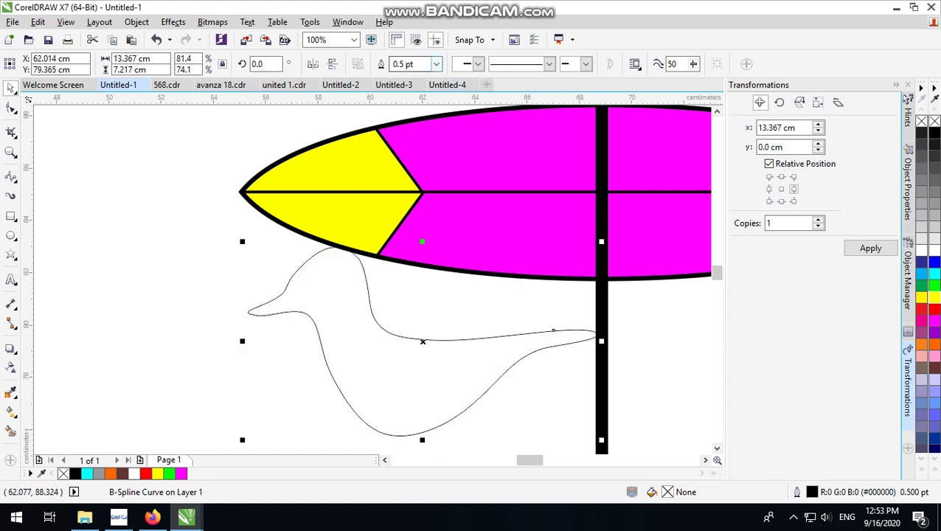
# Set the bird's outline width to 3 pt.
pyautogui.click(435, 64)
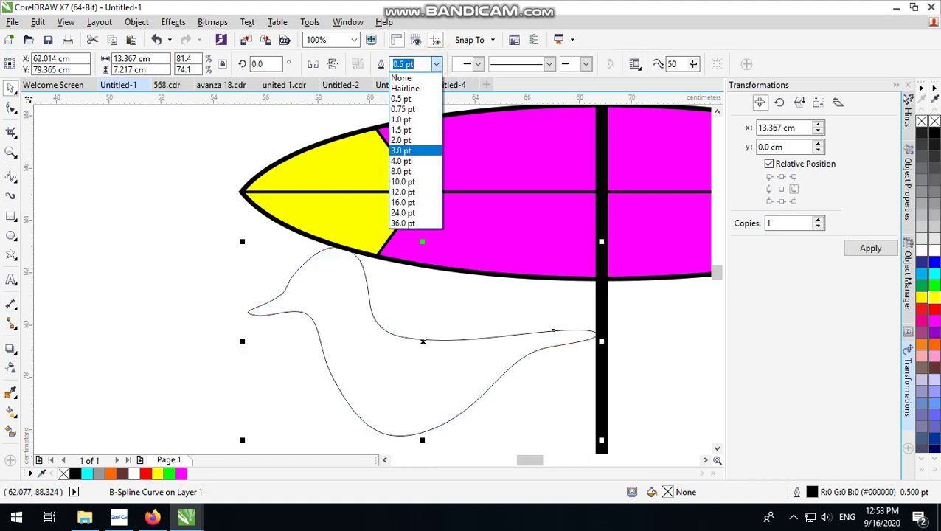
pyautogui.click(401, 140)
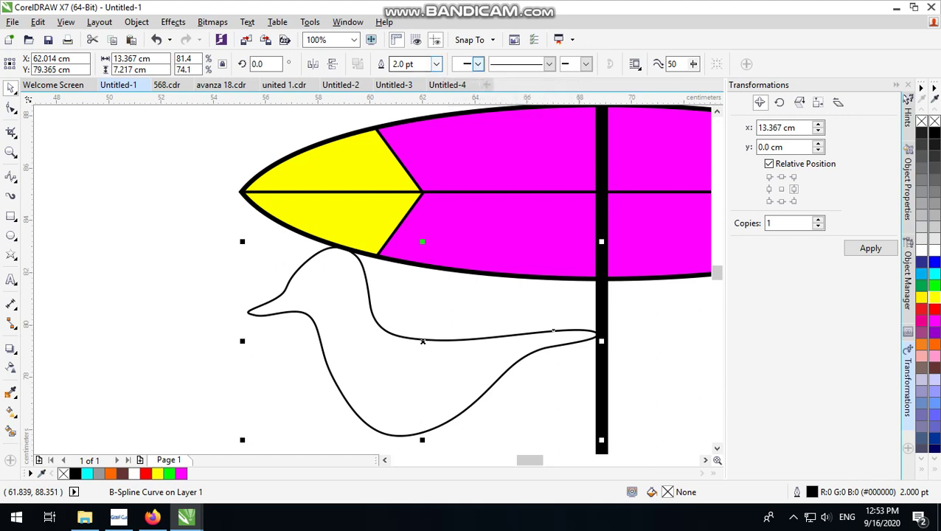
pyautogui.click(435, 64)
pyautogui.click(409, 150)
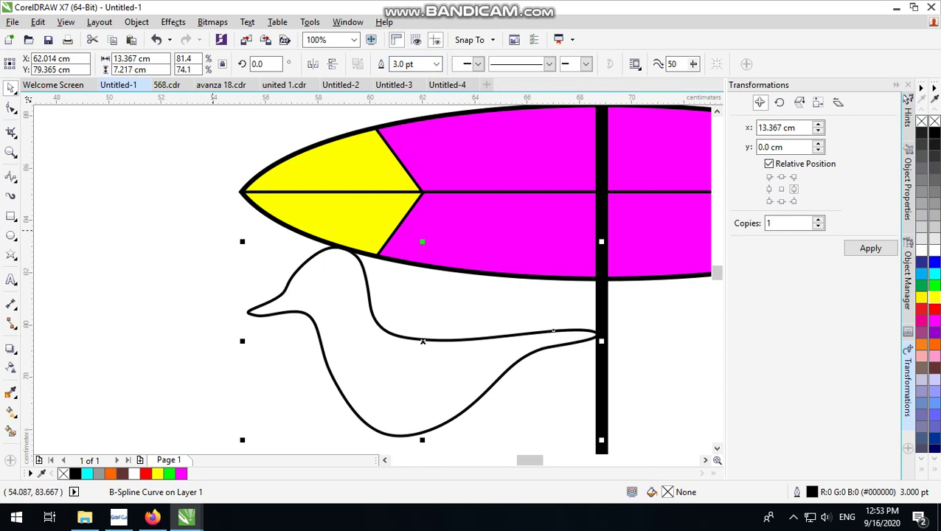
# Make a horizontally mirrored copy of the bird on the other side of the shaft and shift it slightly outward.
pyautogui.scroll(-2, 209, 199)
pyautogui.click(472, 310)
pyautogui.click(285, 291)
pyautogui.scroll(1, 346, 312)
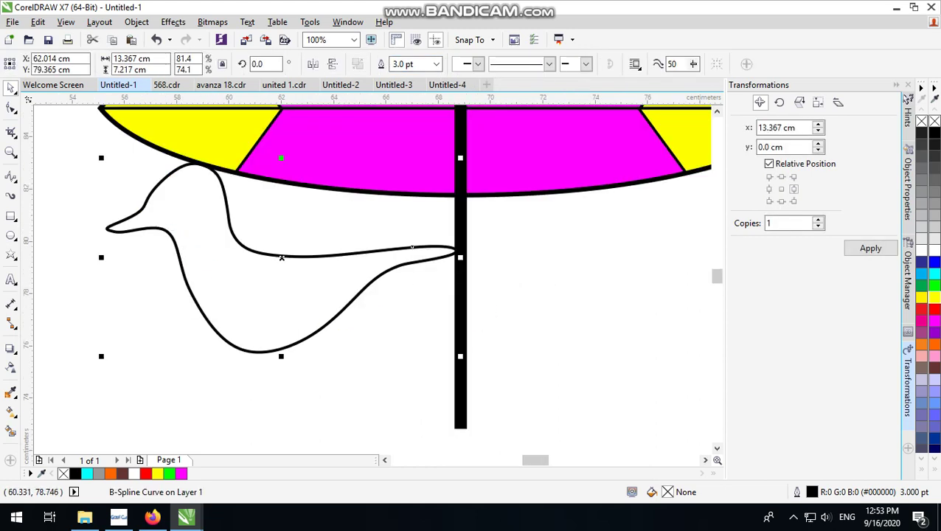
pyautogui.scroll(-1, 313, 258)
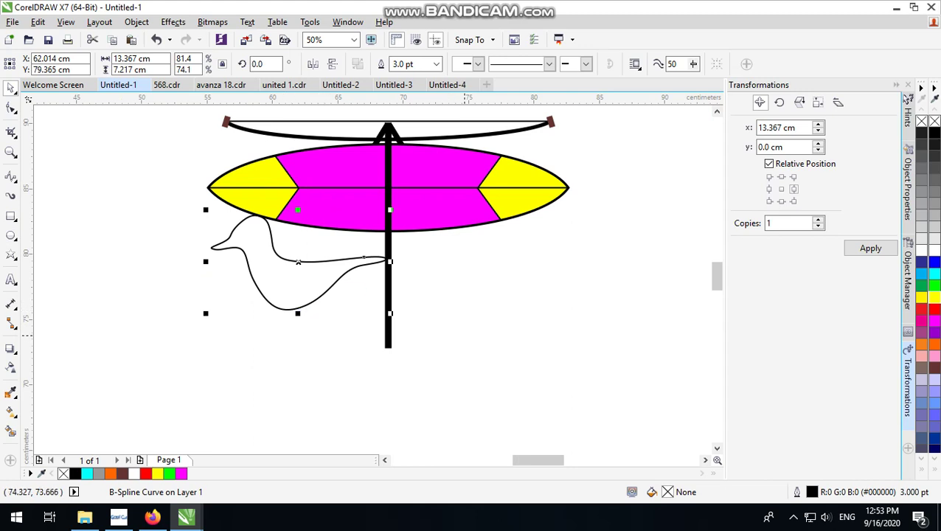
pyautogui.click(485, 315)
pyautogui.click(306, 294)
pyautogui.moveTo(206, 260); pyautogui.dragTo(403, 260)
pyautogui.rightClick(403, 260)
pyautogui.scroll(1, 460, 253)
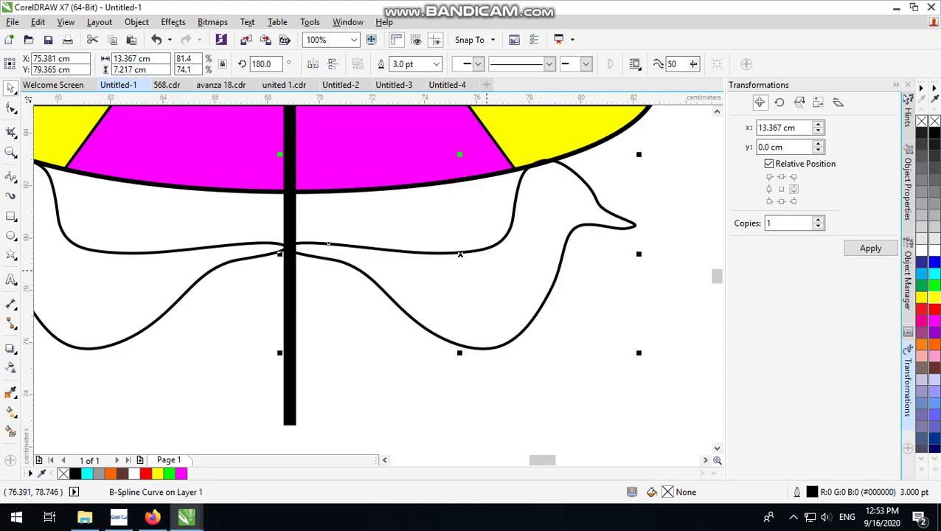
pyautogui.moveTo(459, 254)
pyautogui.mouseDown()
pyautogui.moveTo(483, 275)
pyautogui.moveTo(468, 255)
pyautogui.mouseUp()
# Group the two birds and centre the group horizontally on the arrow shaft.
pyautogui.keyDown('shift'); pyautogui.click(183, 270); pyautogui.keyUp('shift')
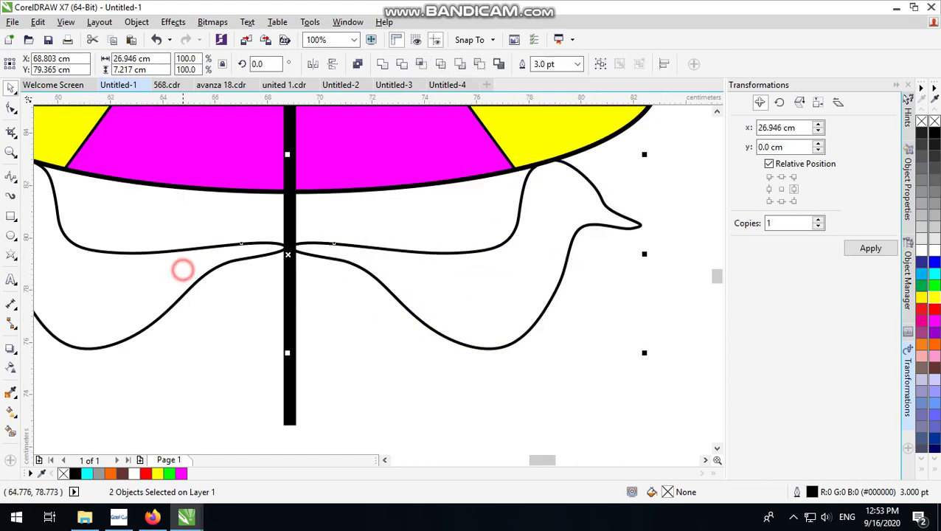
pyautogui.hotkey('ctrl', 'g')
pyautogui.keyDown('shift'); pyautogui.click(294, 315); pyautogui.keyUp('shift')
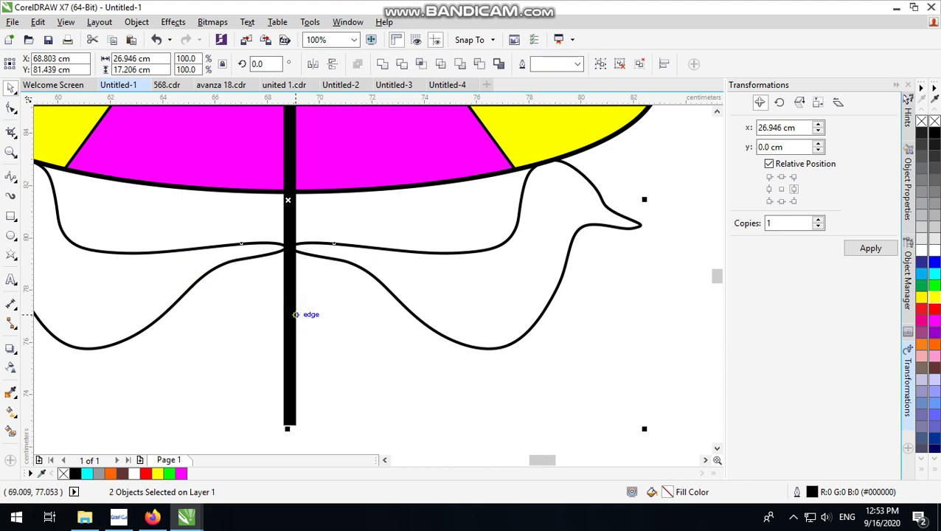
pyautogui.click(407, 372)
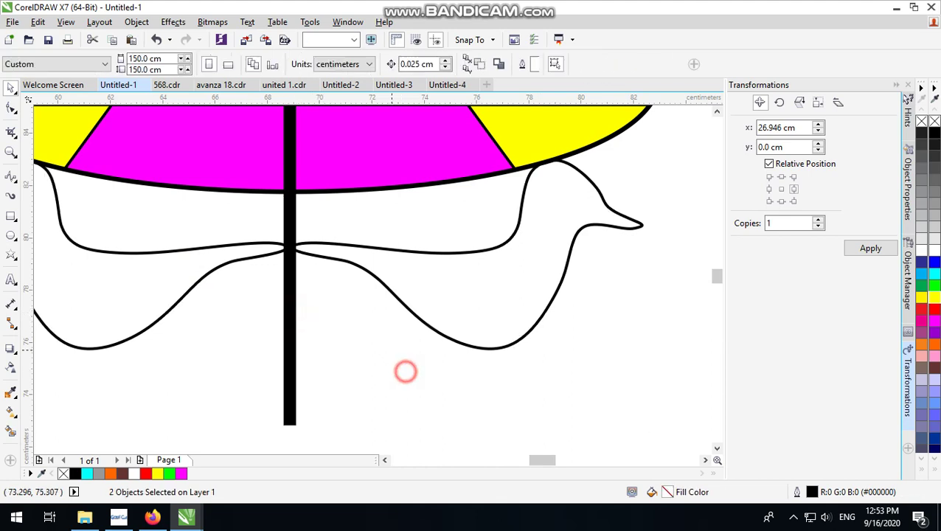
# Fill the grouped pair of birds with medium grey.
pyautogui.scroll(-2, 402, 325)
pyautogui.click(396, 272)
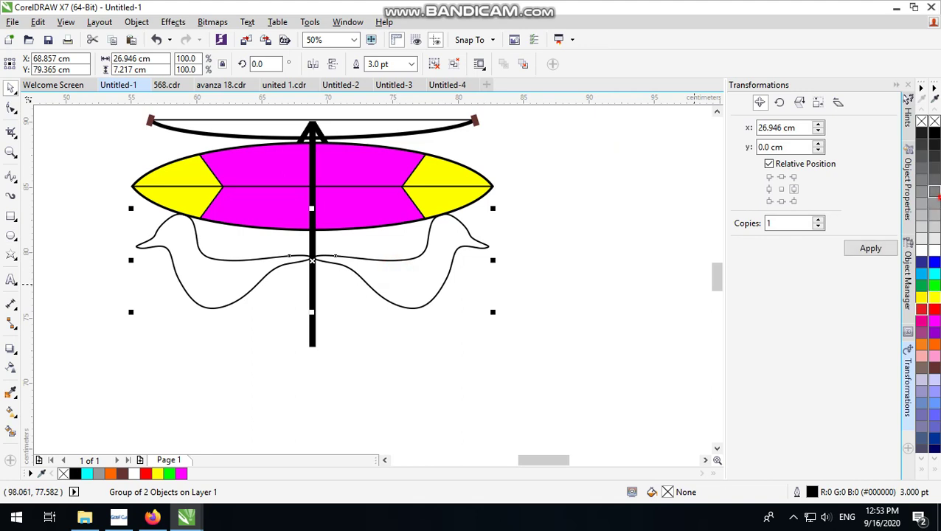
pyautogui.click(934, 192)
pyautogui.click(527, 282)
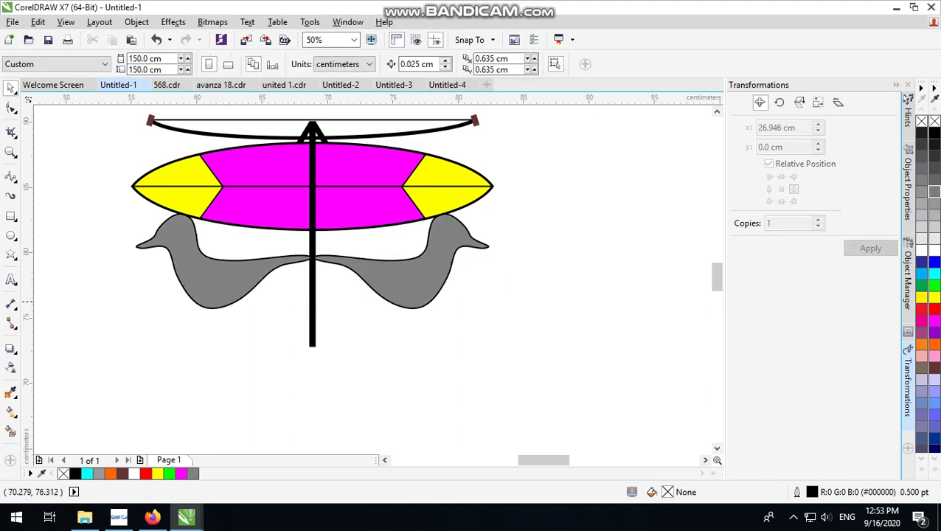
pyautogui.scroll(2, 310, 294)
pyautogui.scroll(-2, 310, 294)
pyautogui.scroll(2, 247, 276)
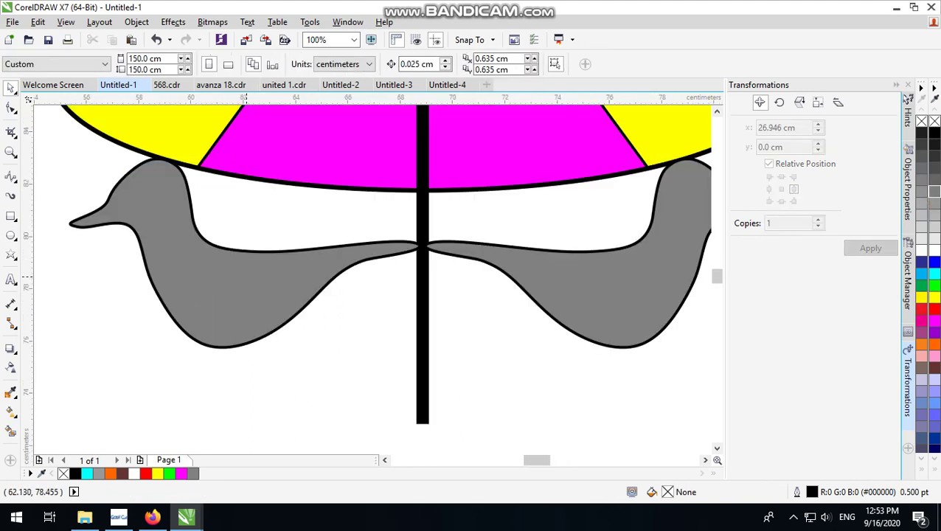
pyautogui.scroll(-2, 243, 276)
pyautogui.scroll(2, 221, 267)
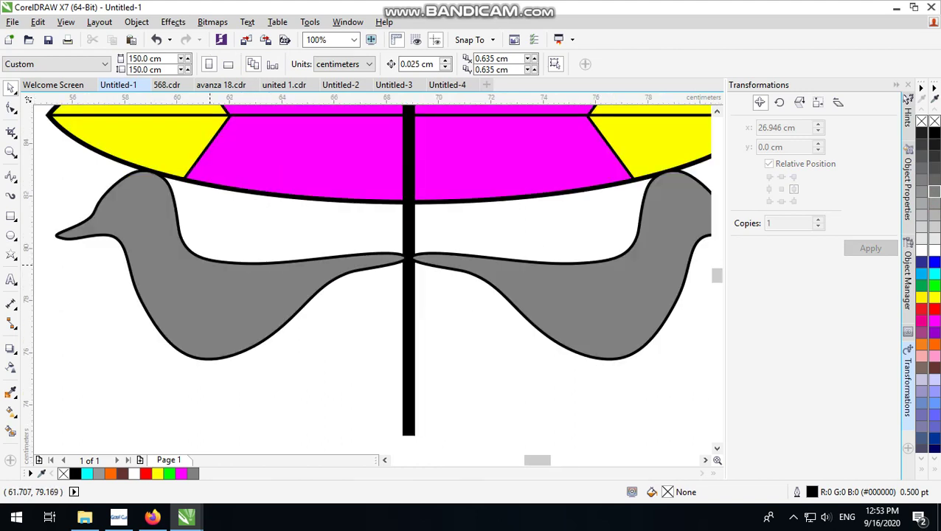
# Draw a rectangle about 16.5 cm wide across the shaft's lower end and extend it upward to about 4.9 cm high.
pyautogui.click(11, 215)
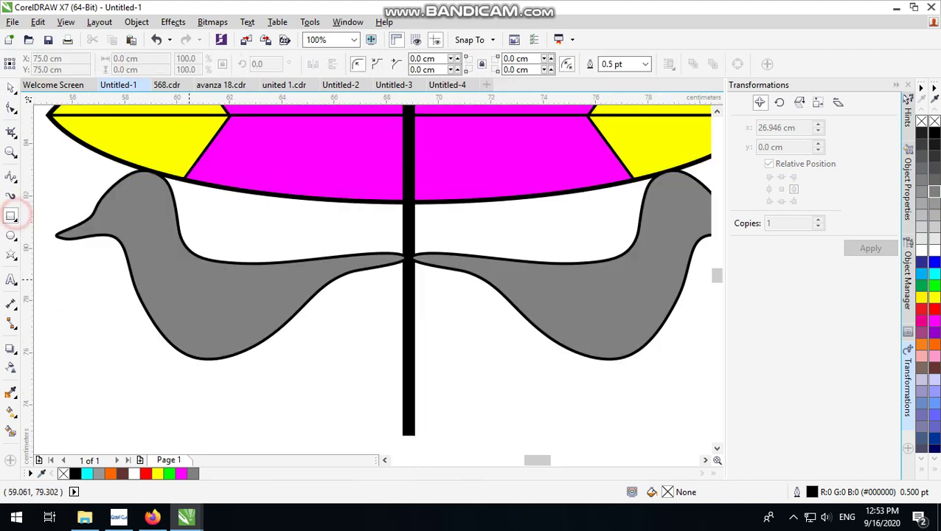
pyautogui.scroll(-2, 260, 320)
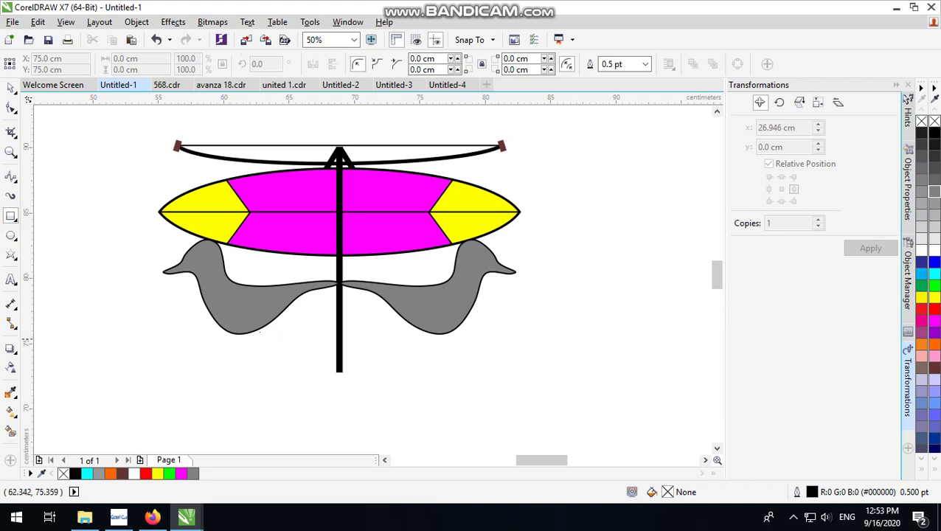
pyautogui.moveTo(249, 333); pyautogui.dragTo(466, 371)
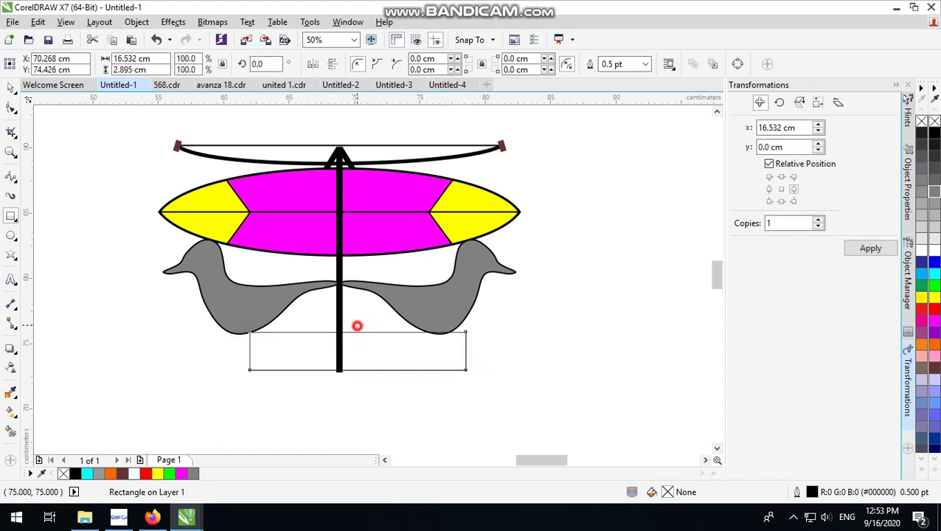
pyautogui.moveTo(357, 326); pyautogui.dragTo(357, 305)
# Round all corners of the rectangle fully, to a radius of about 2.46 cm, and move it slightly to the left.
pyautogui.click(11, 107)
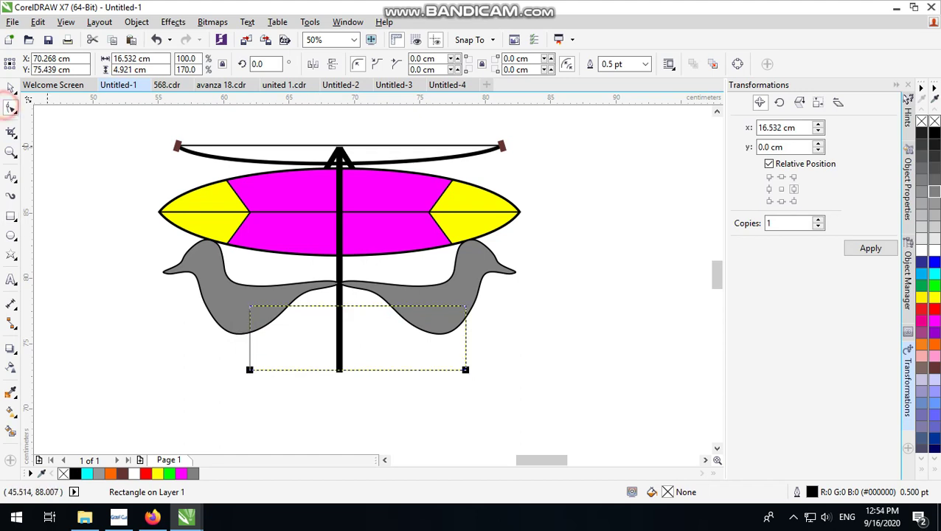
pyautogui.moveTo(466, 369); pyautogui.dragTo(466, 369)
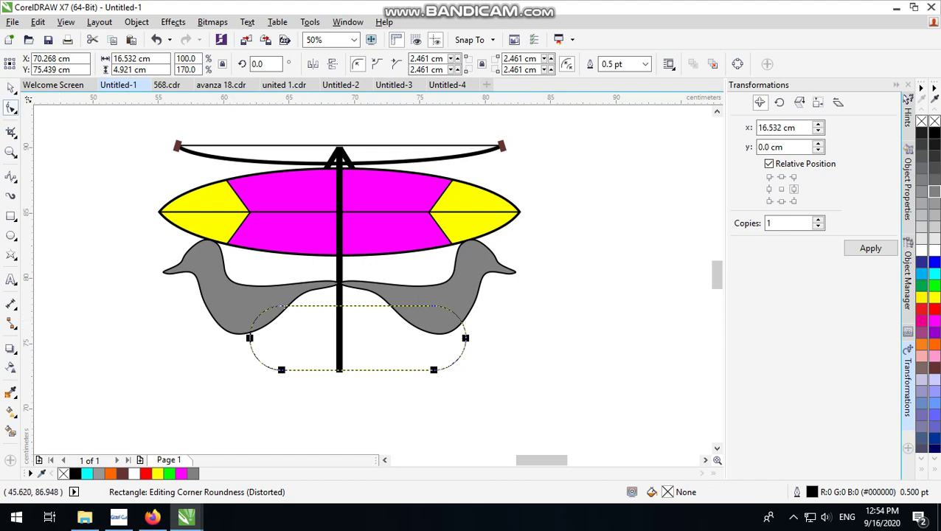
pyautogui.click(10, 87)
pyautogui.moveTo(388, 355); pyautogui.dragTo(357, 348)
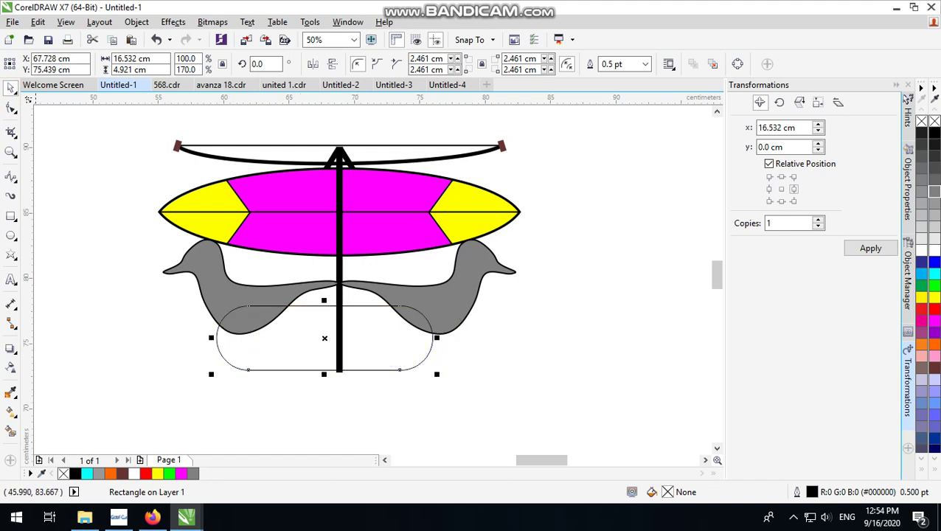
# Draw a cutting rectangle about 25.4 by 3.1 cm over the rounded shape's upper part, down to the birds' bellies, and trim the shape with it.
pyautogui.click(10, 215)
pyautogui.moveTo(147, 294); pyautogui.dragTo(481, 332)
pyautogui.click(10, 87)
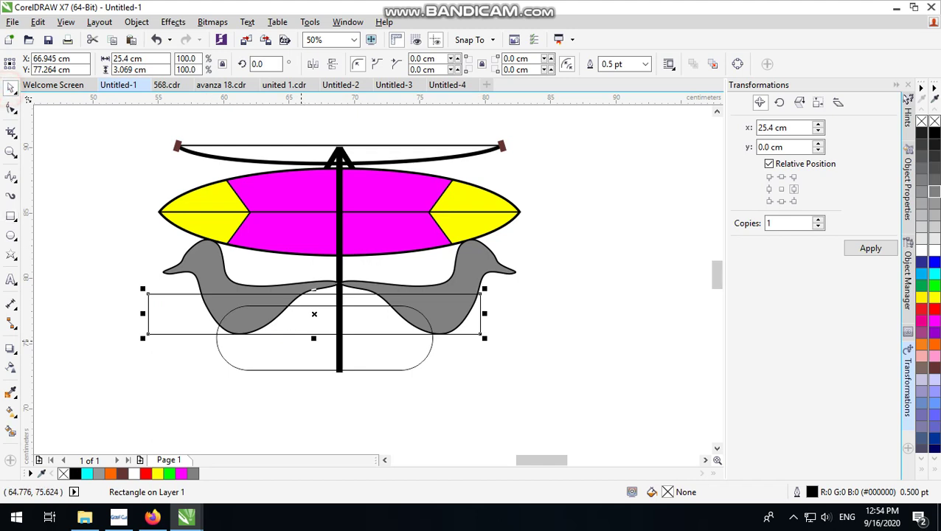
pyautogui.keyDown('shift'); pyautogui.click(367, 361); pyautogui.keyUp('shift')
pyautogui.click(401, 63)
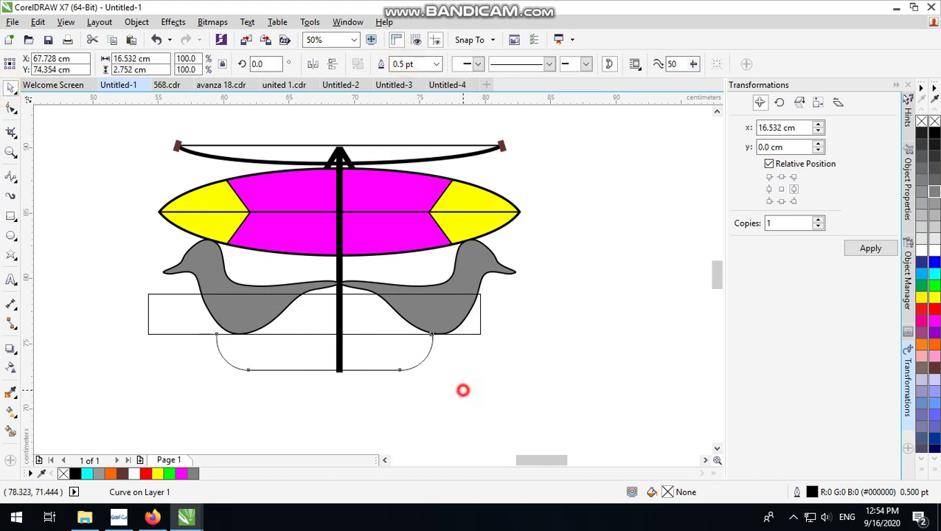
# Delete the cutting rectangle, leaving only the trimmed base below the birds.
pyautogui.click(463, 390)
pyautogui.moveTo(413, 334); pyautogui.dragTo(413, 430)
pyautogui.press('Delete')
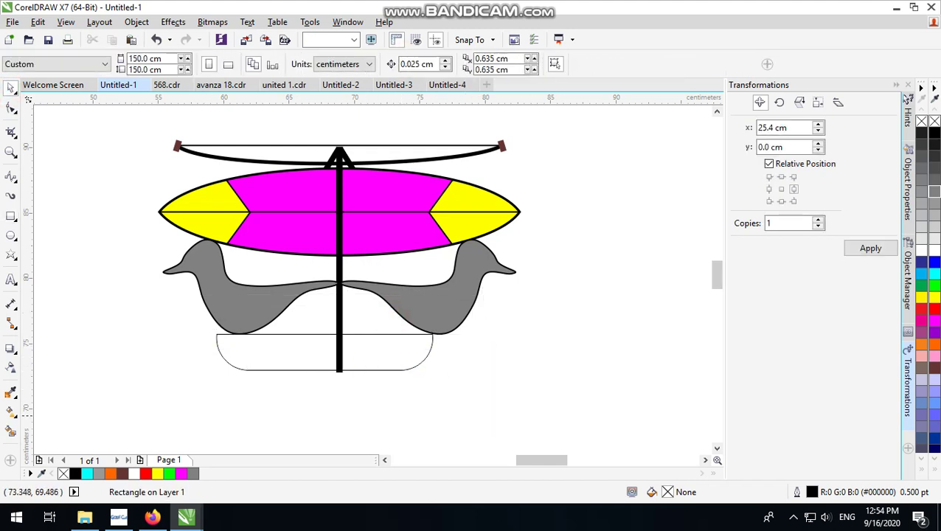
# Centre the trimmed base horizontally under the bird pair and widen it symmetrically to about 20.8 cm.
pyautogui.click(395, 351)
pyautogui.keyDown('shift'); pyautogui.click(431, 304); pyautogui.keyUp('shift')
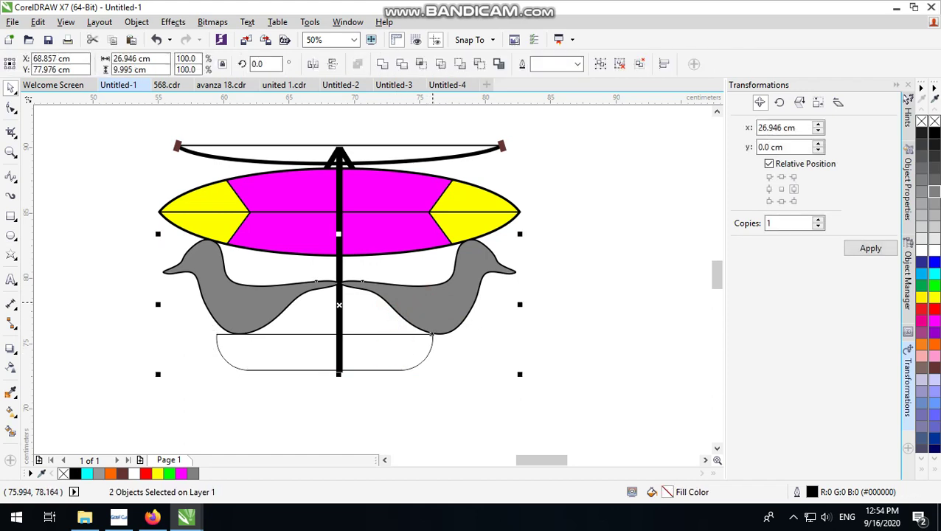
pyautogui.moveTo(431, 333); pyautogui.dragTo(446, 334)
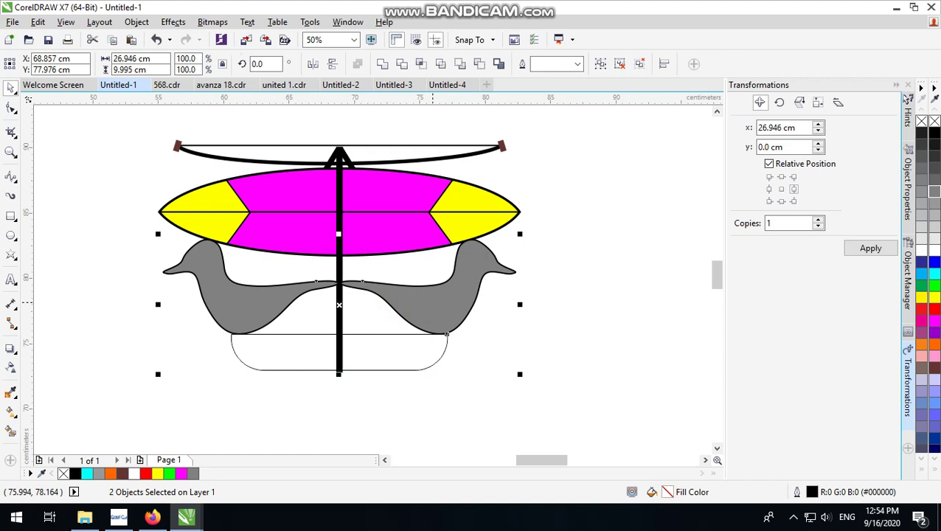
pyautogui.click(490, 352)
pyautogui.click(415, 365)
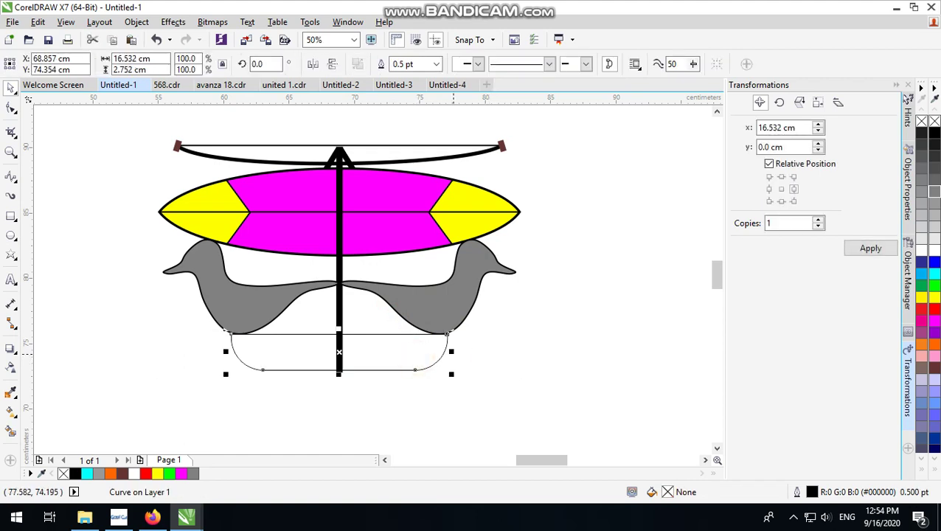
pyautogui.moveTo(451, 352); pyautogui.dragTo(480, 351)
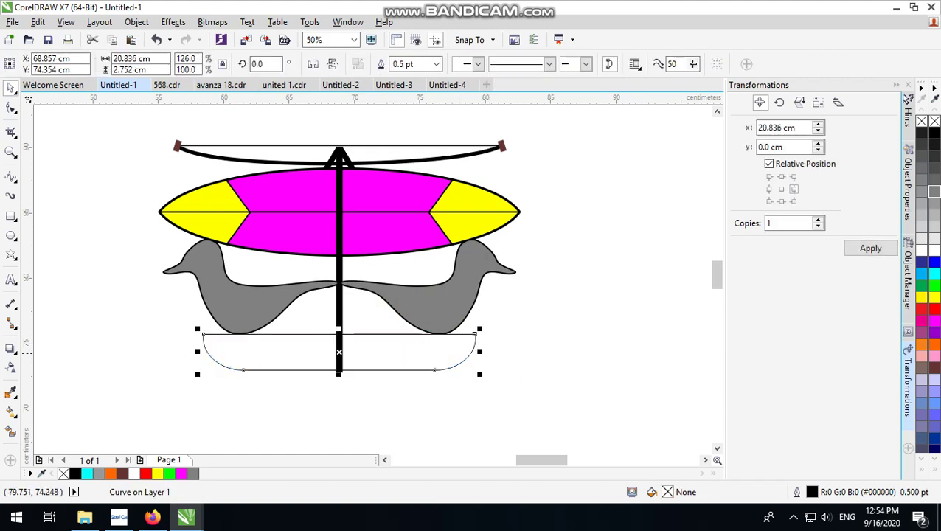
# Fill the trimmed base with yellow.
pyautogui.click(533, 333)
pyautogui.click(426, 344)
pyautogui.scroll(2, 378, 360)
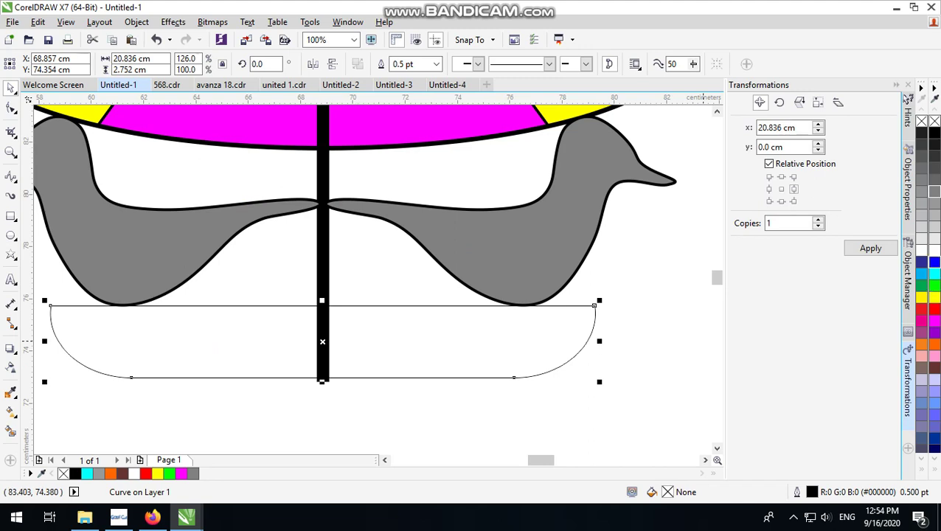
pyautogui.click(933, 213)
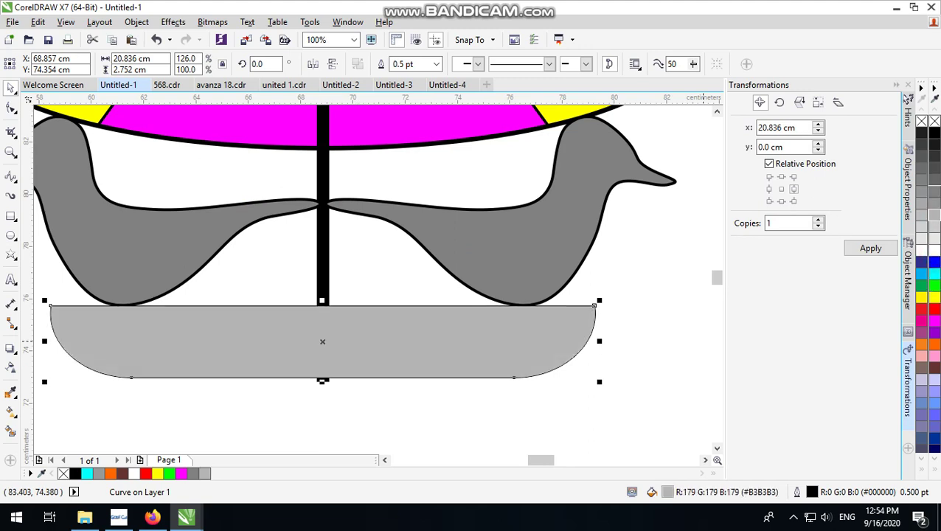
pyautogui.click(934, 297)
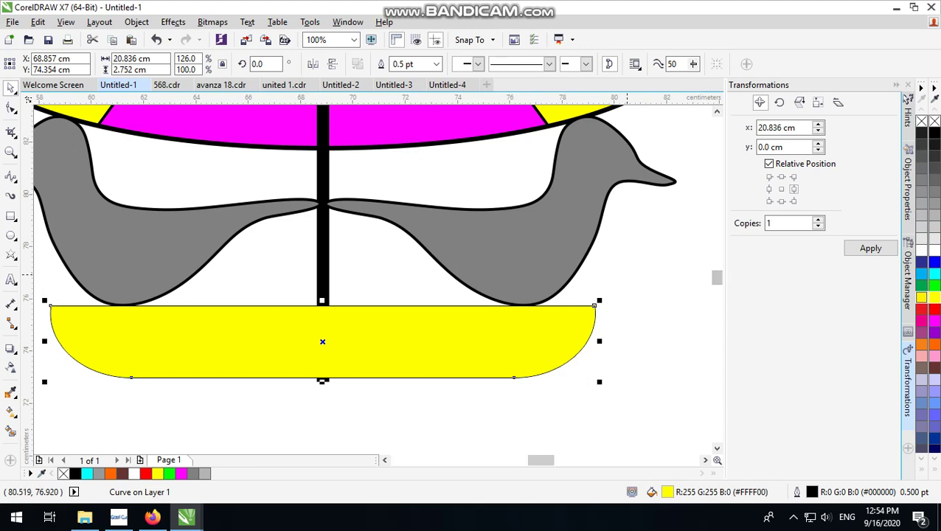
# Raise the base's top edge over the birds' bellies to a height of about 4.15 cm and give it a 3 pt outline.
pyautogui.scroll(-2, 535, 377)
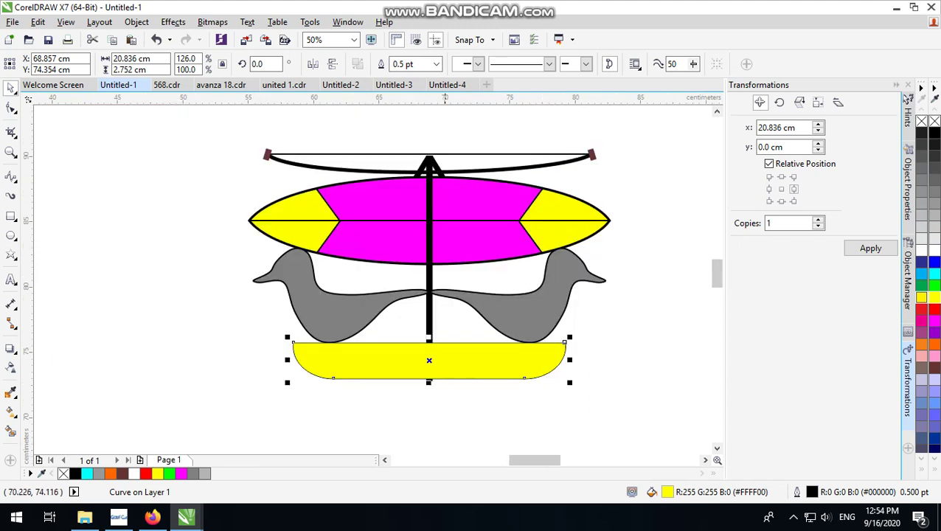
pyautogui.moveTo(428, 337); pyautogui.dragTo(428, 319)
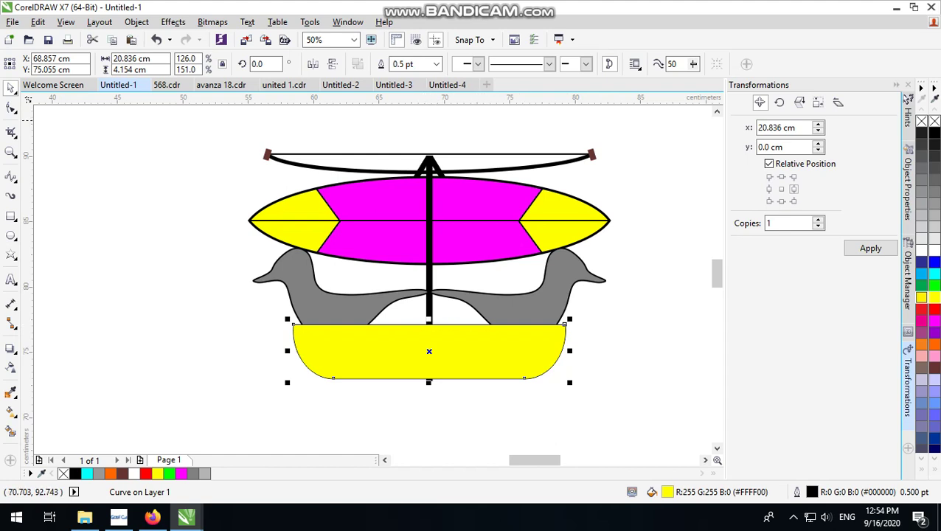
pyautogui.click(436, 64)
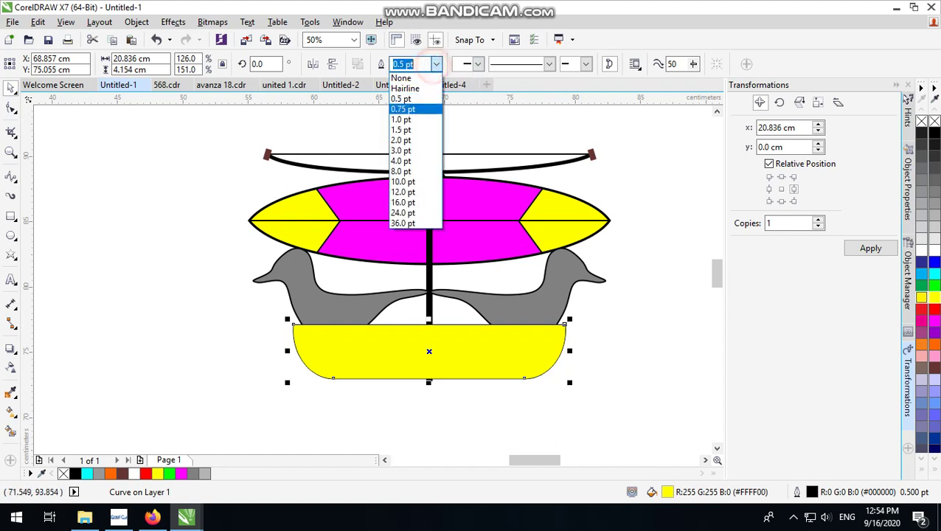
pyautogui.click(404, 150)
pyautogui.click(640, 233)
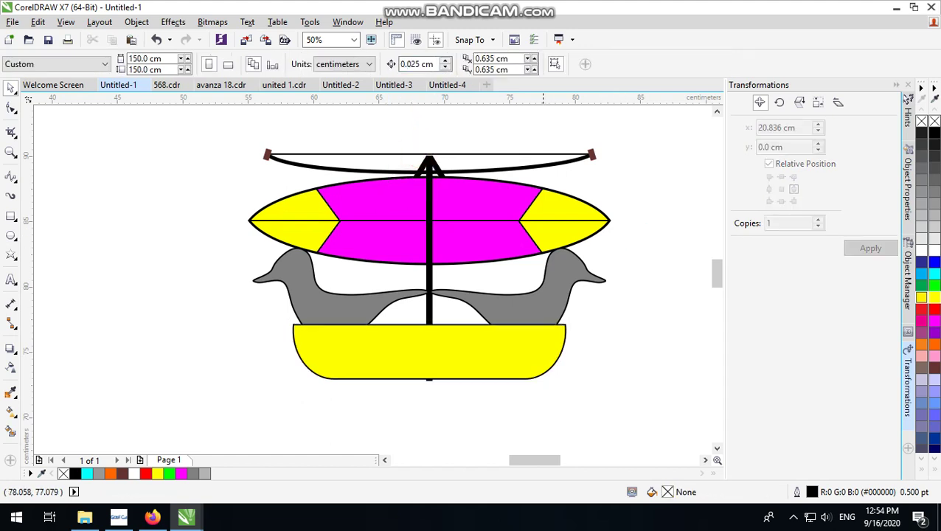
# Lower the base's top edge slightly, to a height of about 3.73 cm.
pyautogui.scroll(1, 440, 352)
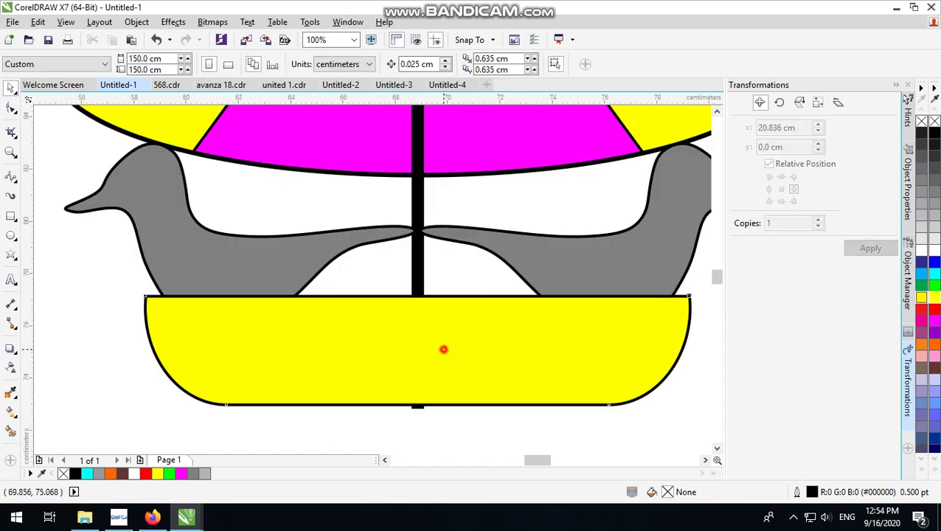
pyautogui.click(443, 349)
pyautogui.moveTo(416, 295); pyautogui.dragTo(416, 305)
pyautogui.scroll(-1, 475, 303)
pyautogui.click(587, 307)
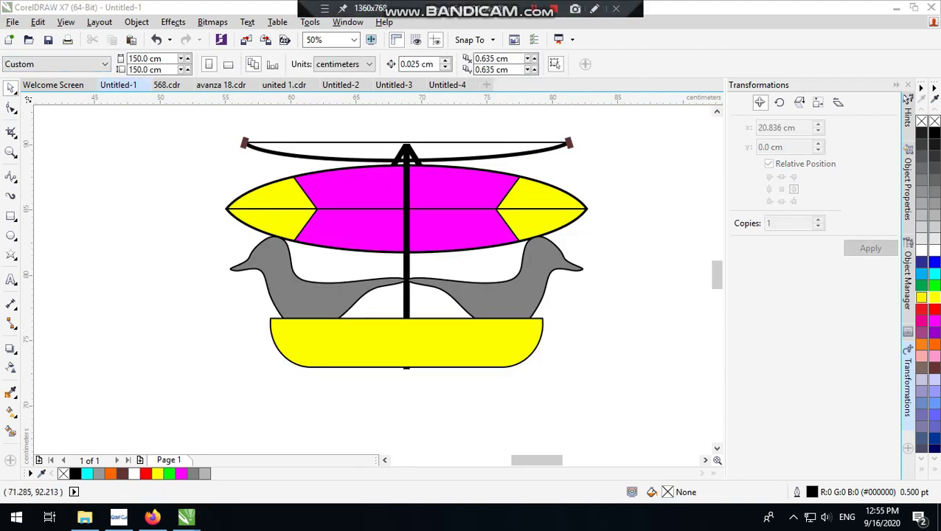
# Fill the base with bright green (#00FF00).
pyautogui.click(643, 291)
pyautogui.scroll(1, 462, 339)
pyautogui.click(461, 338)
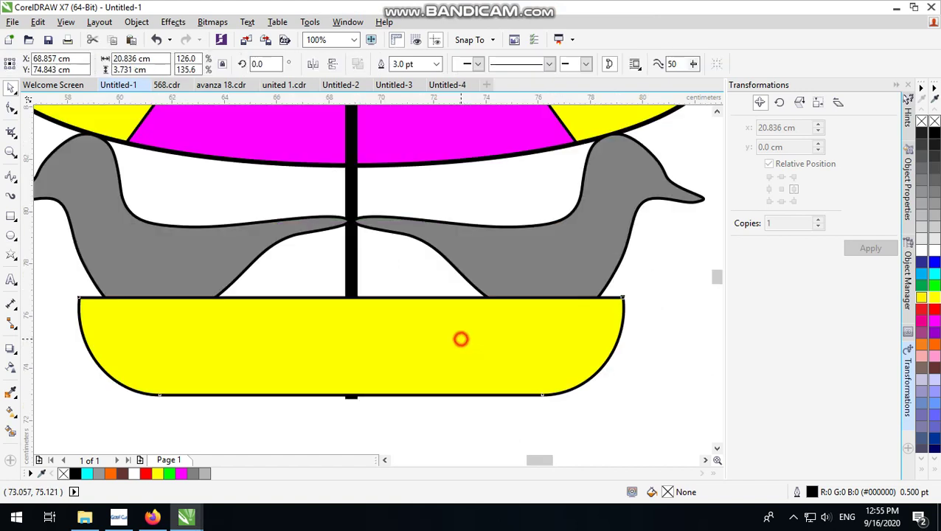
pyautogui.click(934, 286)
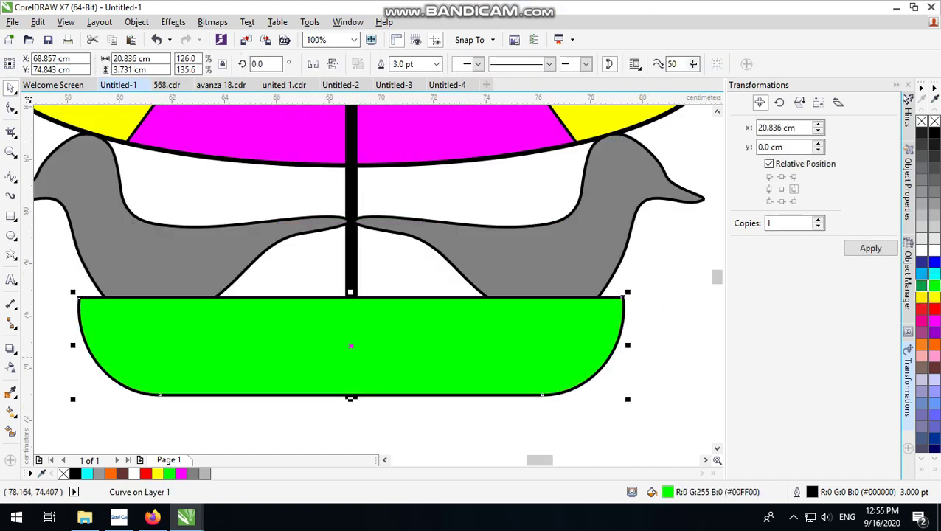
pyautogui.click(657, 339)
pyautogui.scroll(-1, 657, 340)
pyautogui.scroll(1, 429, 347)
pyautogui.click(438, 325)
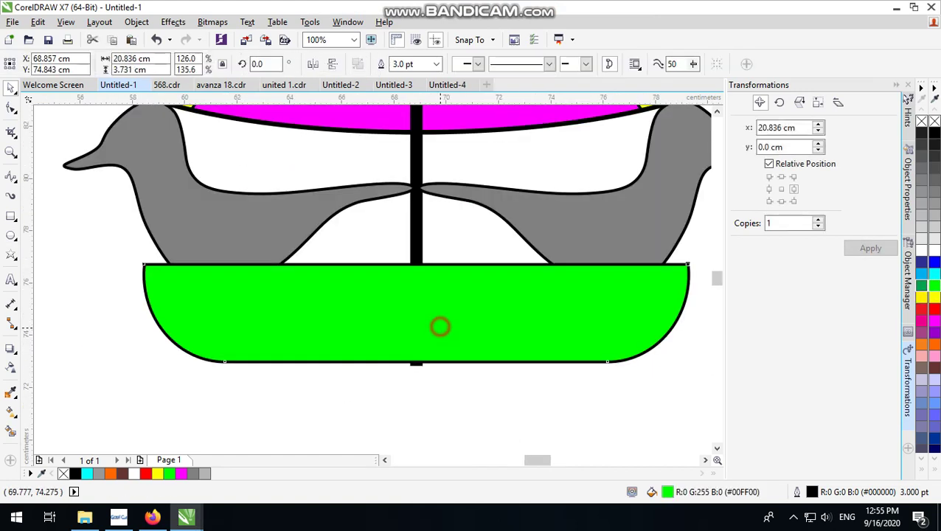
pyautogui.scroll(-2, 439, 329)
pyautogui.click(529, 367)
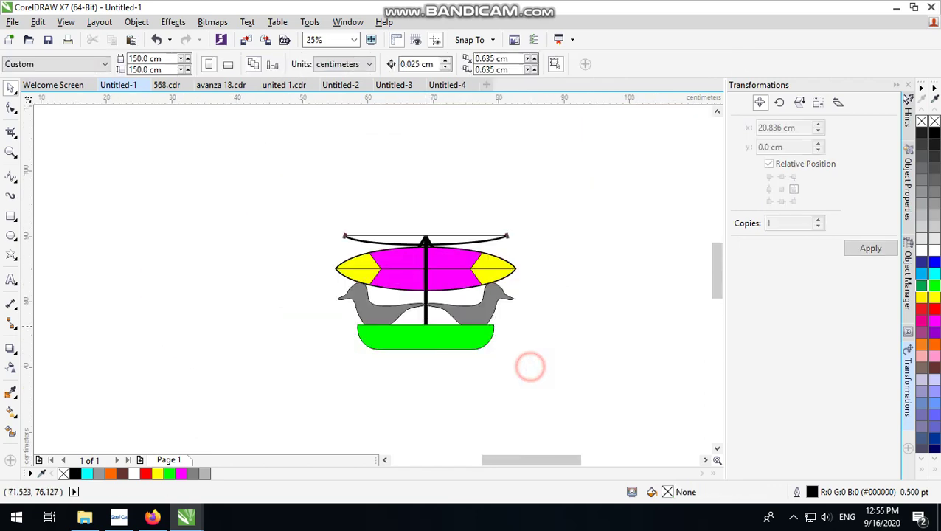
# Bring the black arrow shaft to the front so that it runs over the green base.
pyautogui.scroll(3, 529, 367)
pyautogui.scroll(-2, 447, 302)
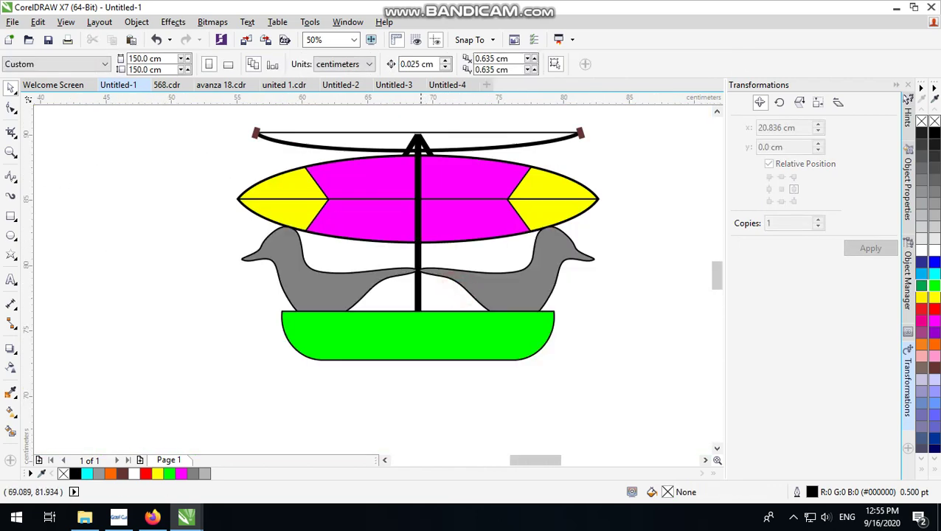
pyautogui.click(418, 254)
pyautogui.hotkey('shift', 'pageup')
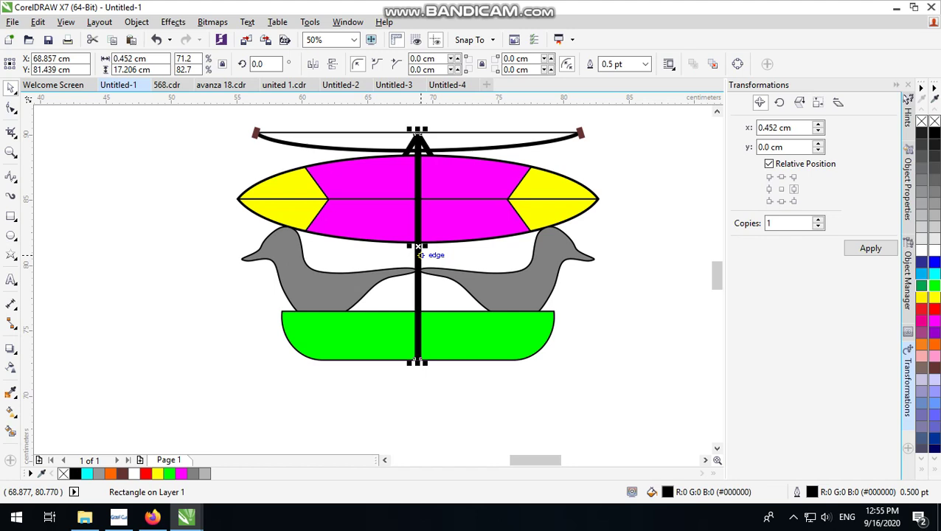
pyautogui.click(568, 291)
pyautogui.scroll(-1, 535, 337)
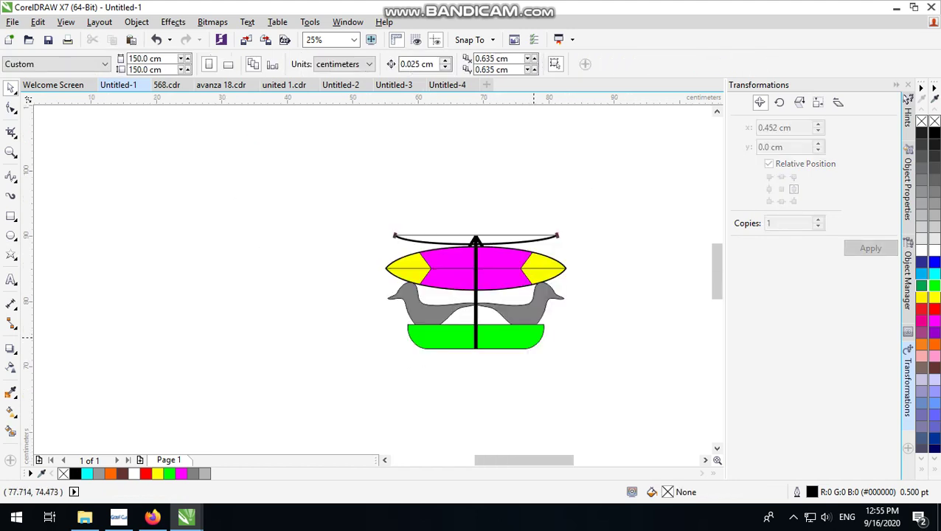
# Draw an upright ellipse about 1.31 by 2.09 cm across the base's top edge, between the left bird and the shaft.
pyautogui.scroll(2, 532, 336)
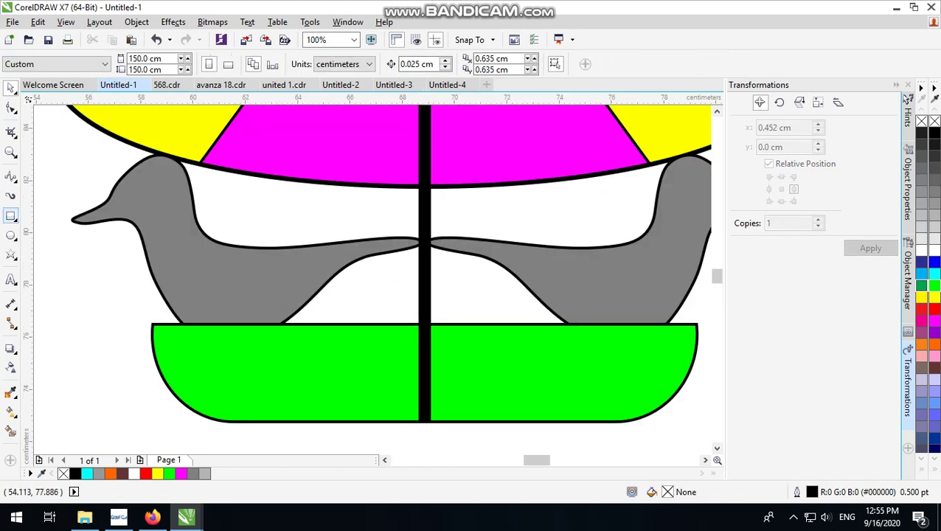
pyautogui.click(10, 235)
pyautogui.scroll(1, 359, 302)
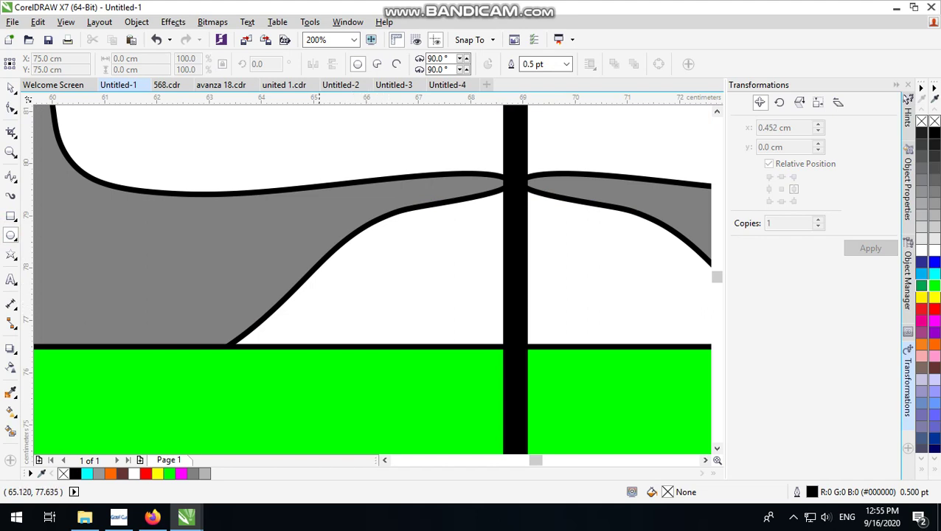
pyautogui.moveTo(319, 287); pyautogui.dragTo(383, 398)
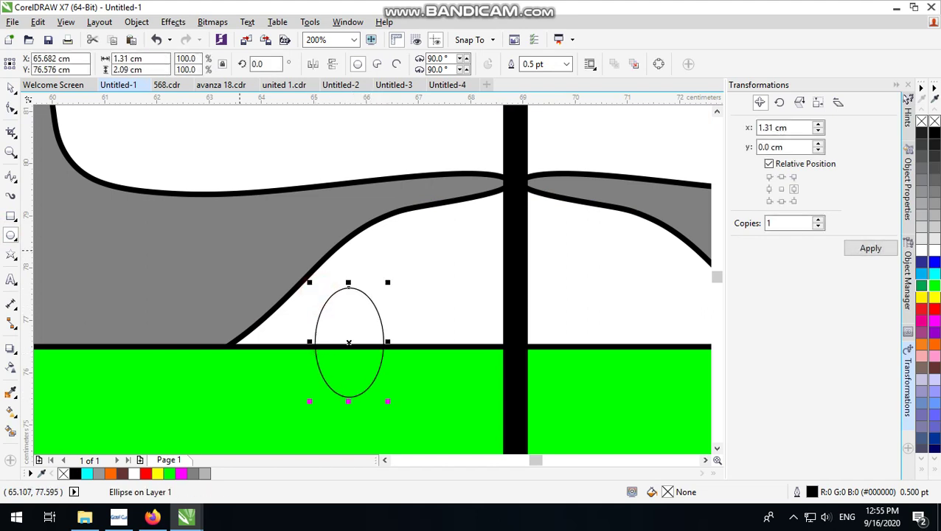
pyautogui.click(11, 87)
pyautogui.moveTo(359, 319); pyautogui.dragTo(448, 311)
pyautogui.rightClick(450, 311)
pyautogui.click(370, 264)
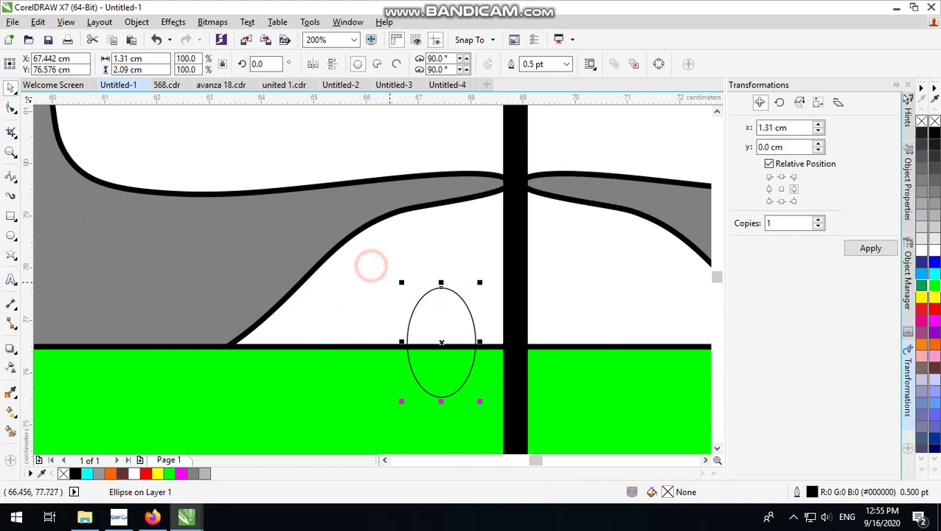
pyautogui.hotkey('ctrl', 'z')
# Make an enlarged copy of the ellipse, about 2.1 by 3.36 cm, between the small ellipse and the shaft.
pyautogui.moveTo(370, 322); pyautogui.dragTo(500, 214)
pyautogui.moveTo(441, 300); pyautogui.dragTo(436, 300)
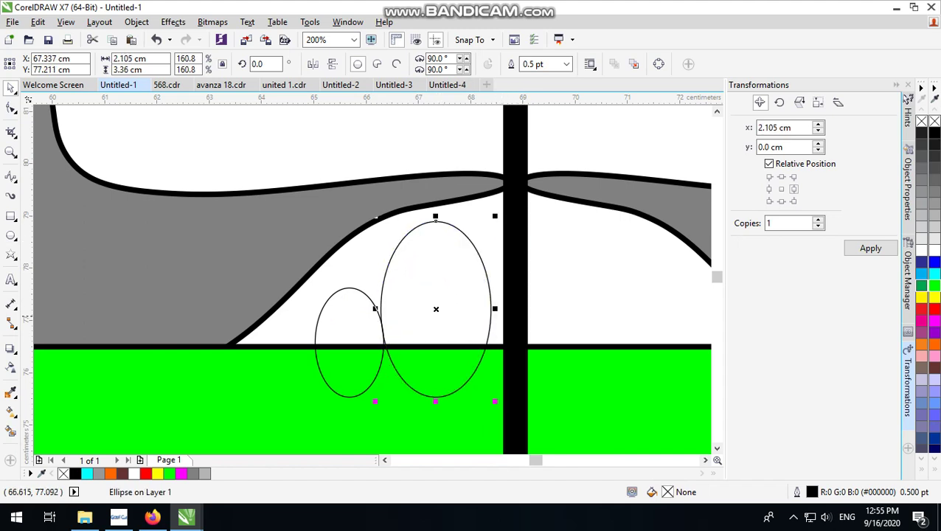
# Give both ellipses a 3 pt outline and a light grey (#CCCCCC) fill, and place them behind the green base.
pyautogui.keyDown('shift'); pyautogui.click(358, 288); pyautogui.keyUp('shift')
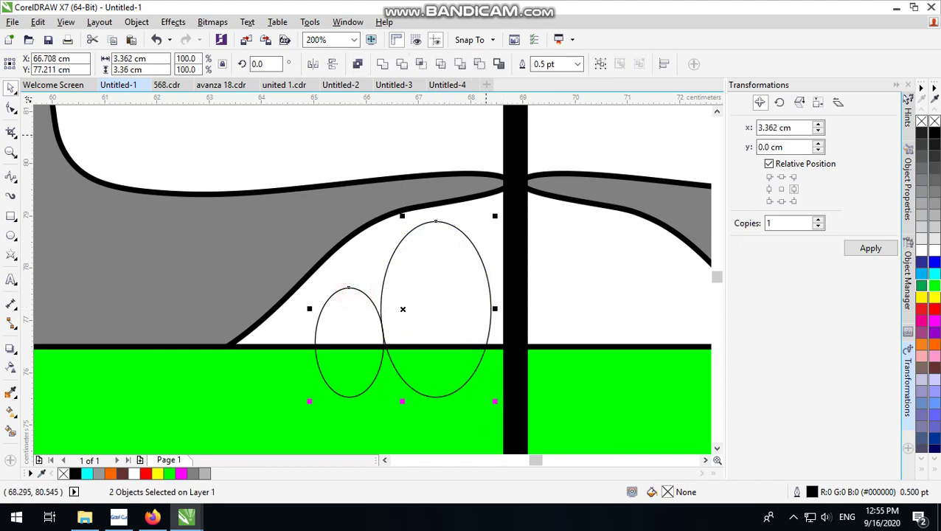
pyautogui.click(577, 63)
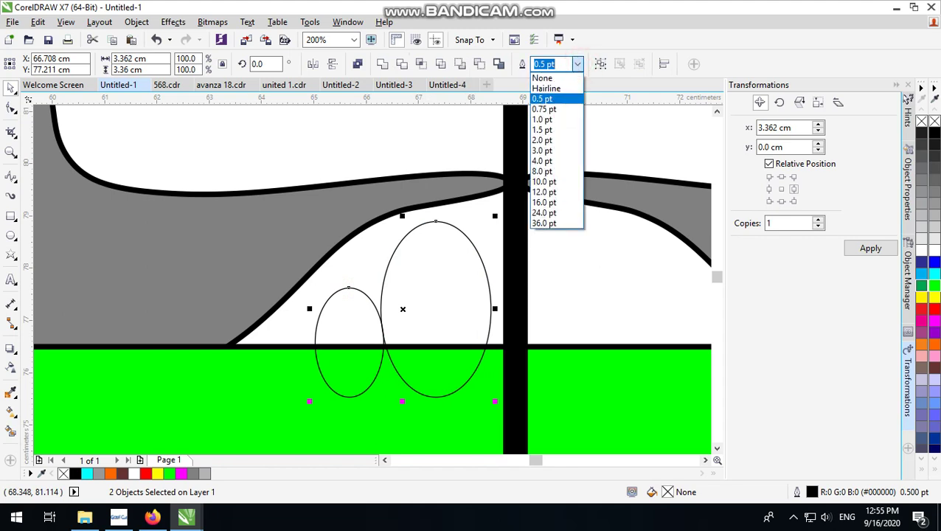
pyautogui.click(543, 149)
pyautogui.press('F3')
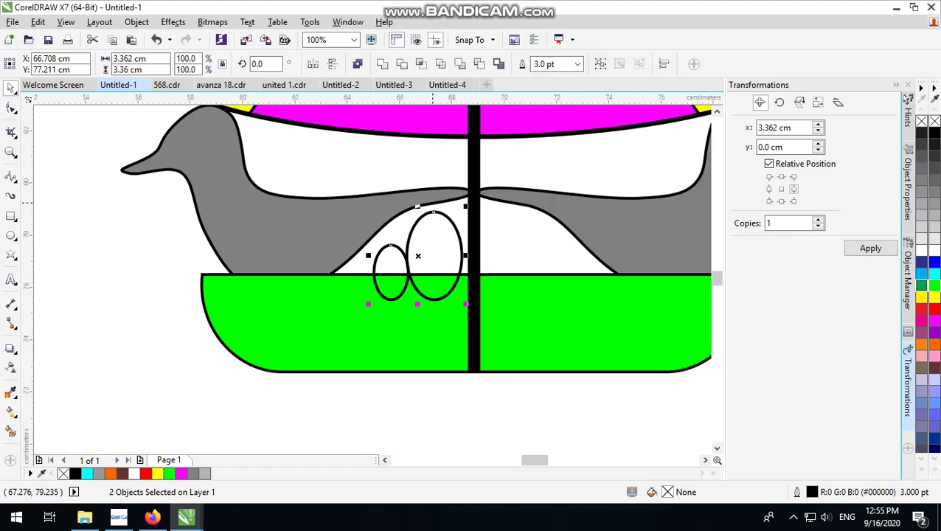
pyautogui.click(933, 228)
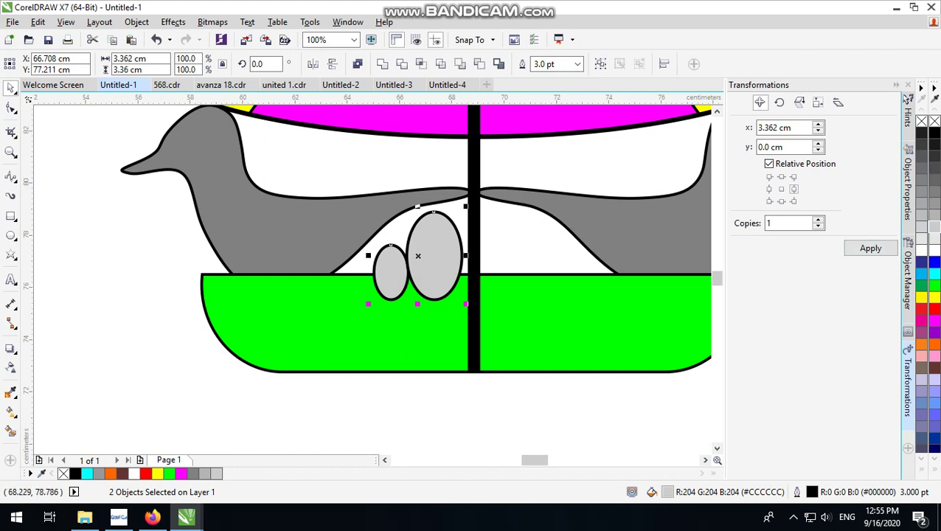
pyautogui.hotkey('ctrl', 'pagedown')
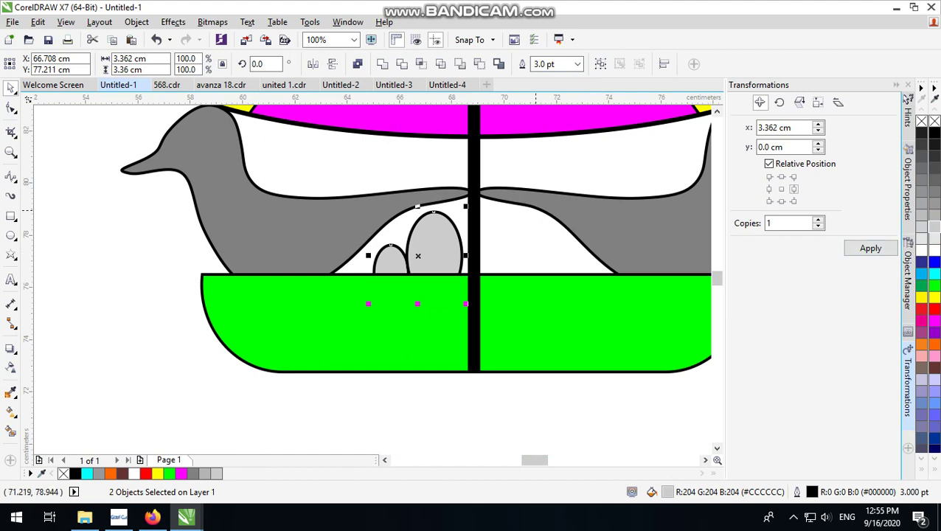
# Copy the two ellipses to the right side of the shaft, mirrored horizontally, and place them behind the base.
pyautogui.moveTo(440, 248); pyautogui.dragTo(542, 250)
pyautogui.click(312, 64)
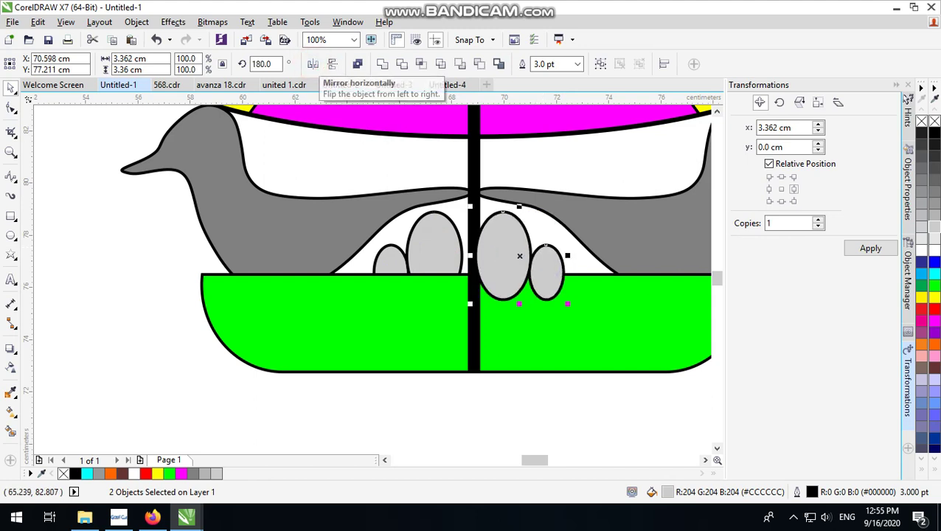
pyautogui.scroll(1, 511, 250)
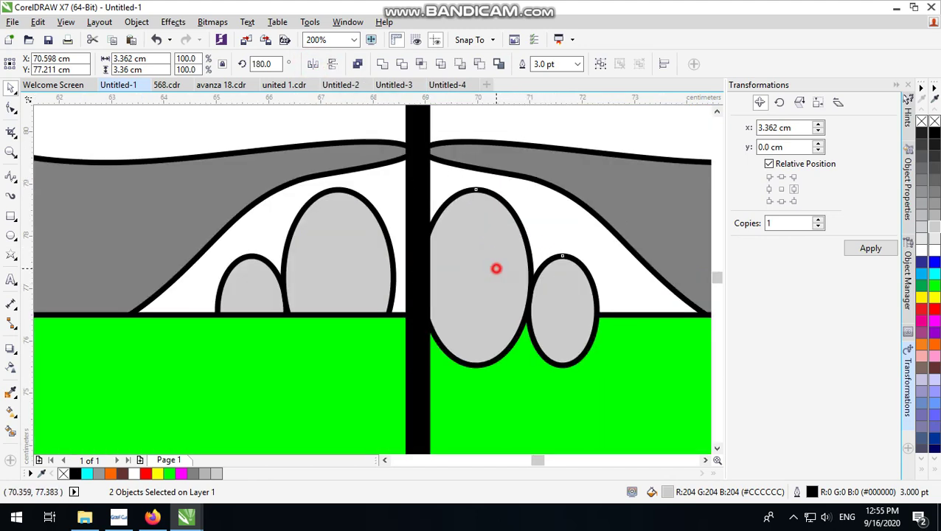
pyautogui.moveTo(495, 266); pyautogui.dragTo(519, 267)
pyautogui.hotkey('ctrl', 'pagedown')
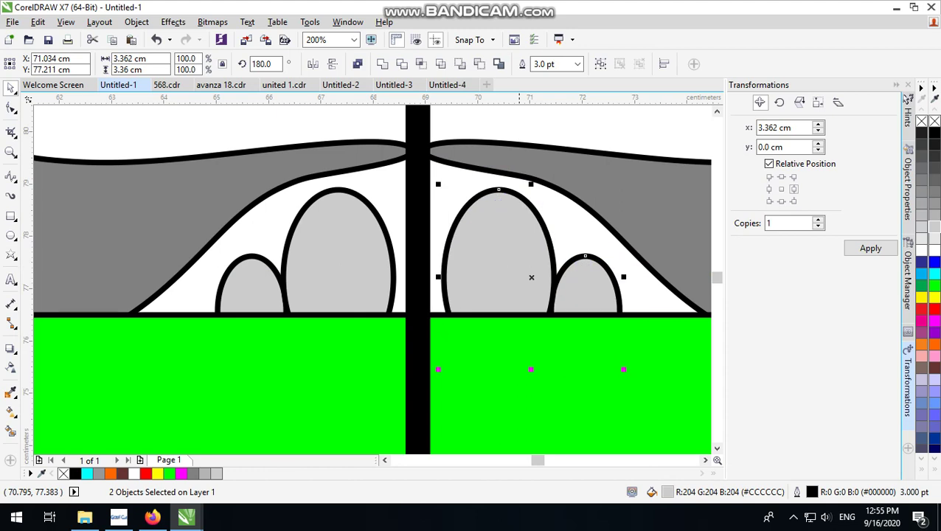
pyautogui.scroll(-3, 522, 267)
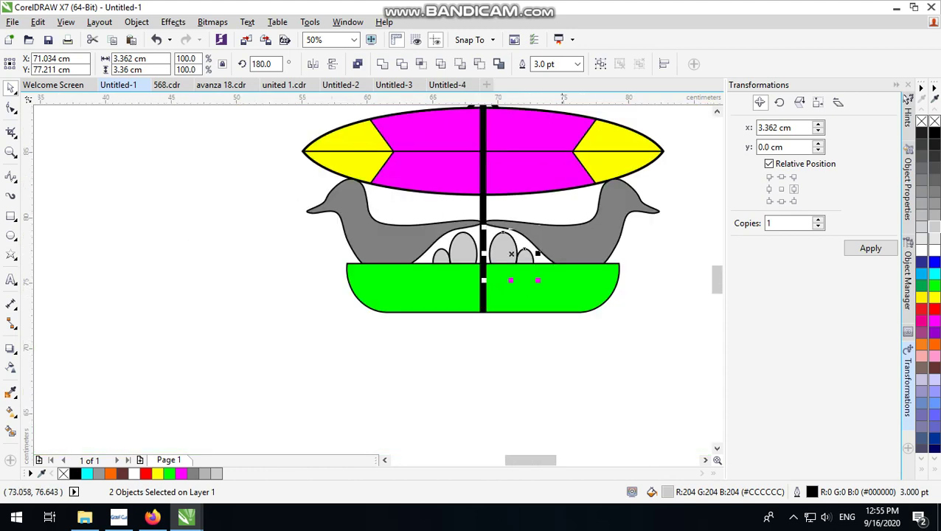
pyautogui.click(597, 353)
# Draw a closed B-spline wing shape about 6.75 by 2.37 cm between the magenta ellipse and the right bird's back.
pyautogui.scroll(2, 507, 193)
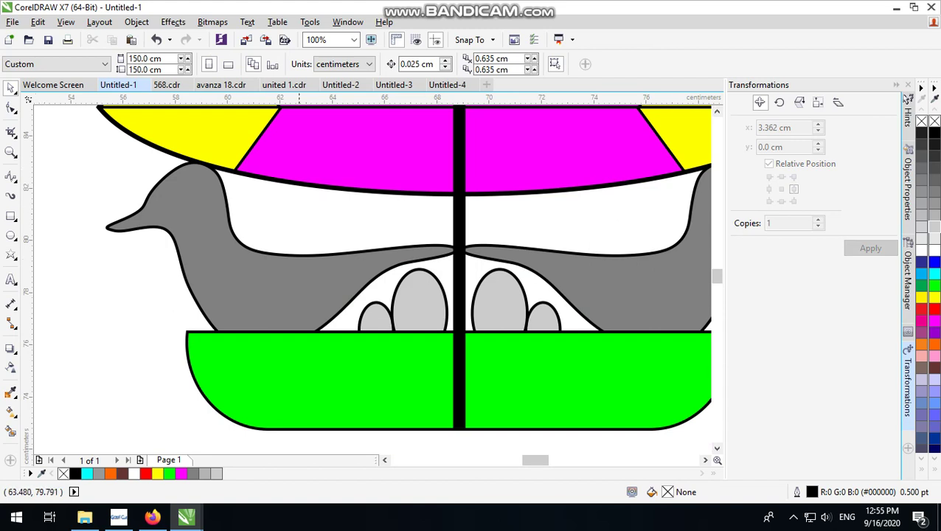
pyautogui.scroll(-3, 320, 243)
pyautogui.scroll(1, 435, 233)
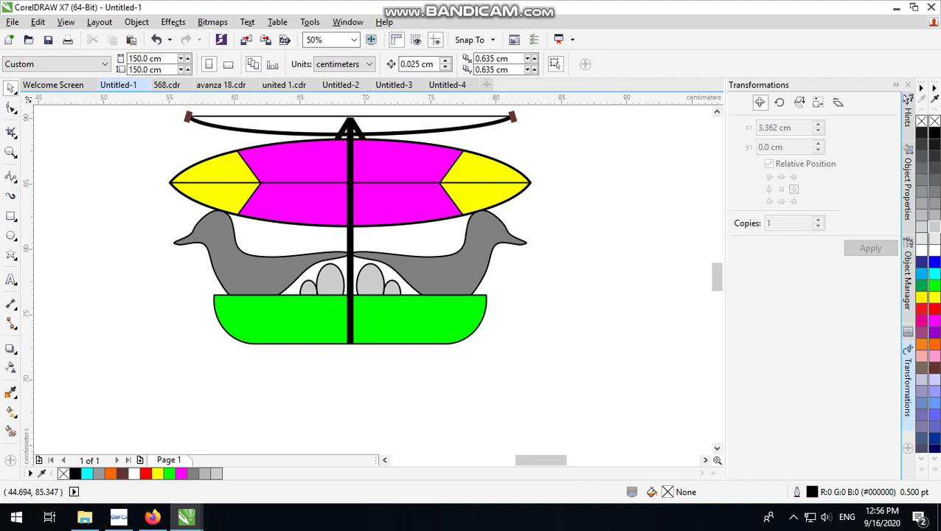
pyautogui.click(11, 177)
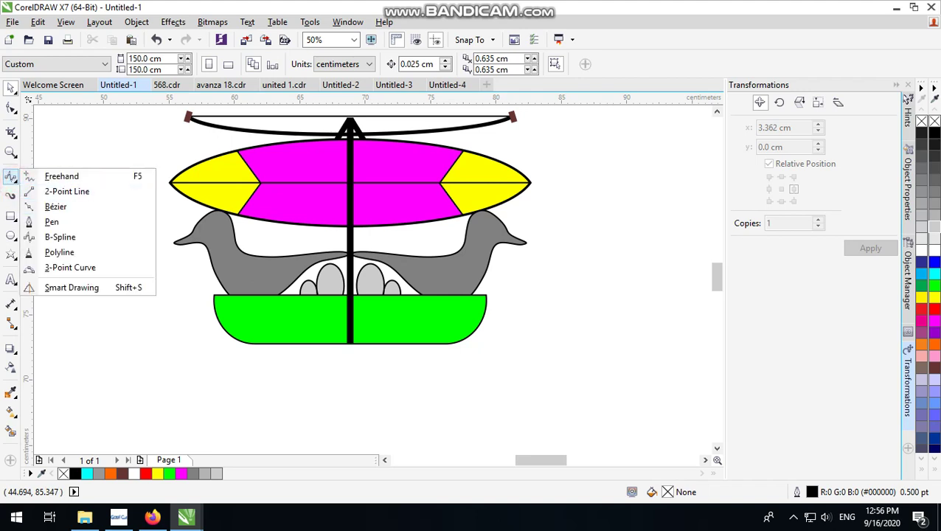
pyautogui.click(35, 176)
pyautogui.scroll(1, 479, 236)
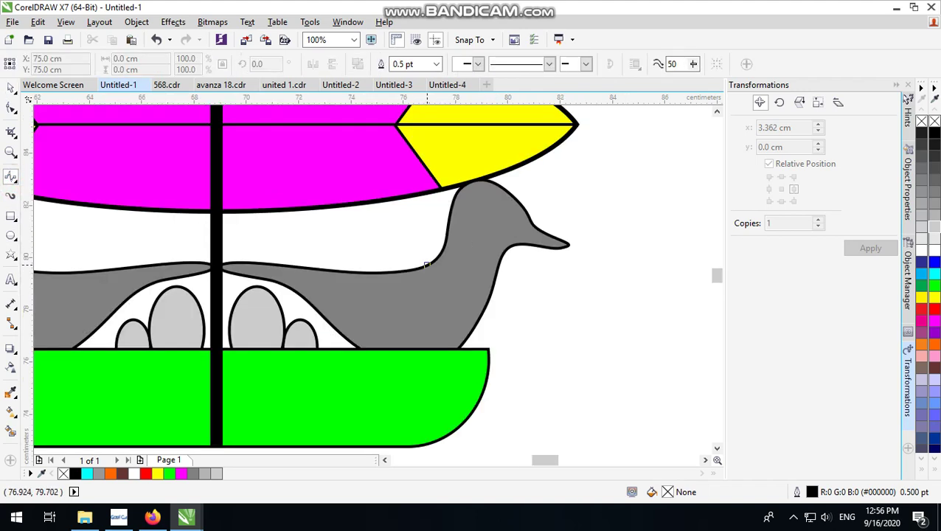
pyautogui.moveTo(430, 261)
pyautogui.mouseDown()
pyautogui.moveTo(378, 219)
pyautogui.moveTo(348, 208)
pyautogui.moveTo(273, 220)
pyautogui.moveTo(320, 225)
pyautogui.moveTo(359, 263)
pyautogui.moveTo(383, 271)
pyautogui.moveTo(435, 257)
pyautogui.mouseUp()
pyautogui.doubleClick(433, 259)
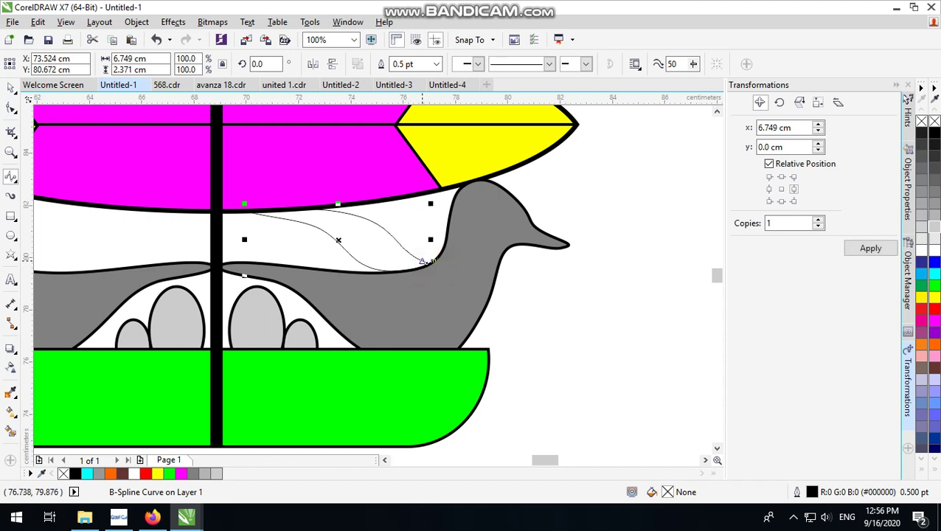
# Stretch the wing shape sideways to the shaft, about 7.6 cm wide, and give it a 3 pt outline and green fill.
pyautogui.click(11, 87)
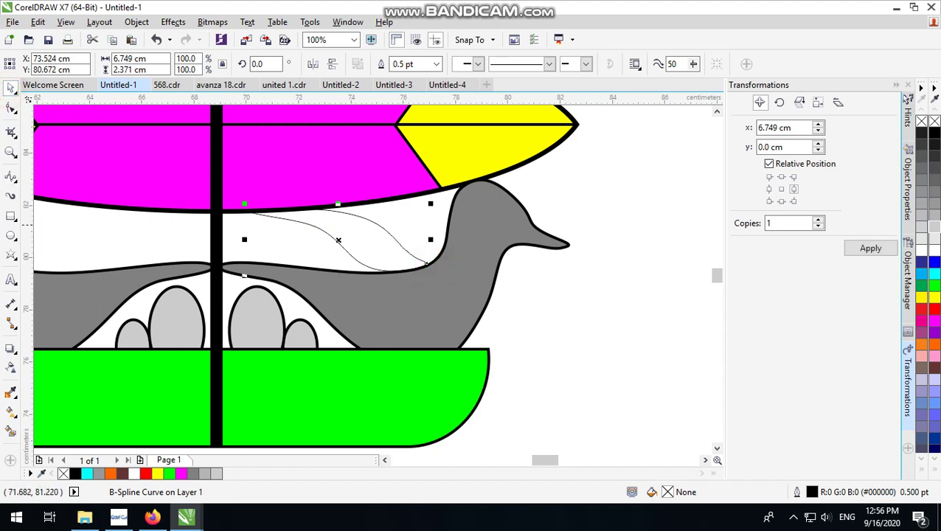
pyautogui.moveTo(244, 239); pyautogui.dragTo(222, 239)
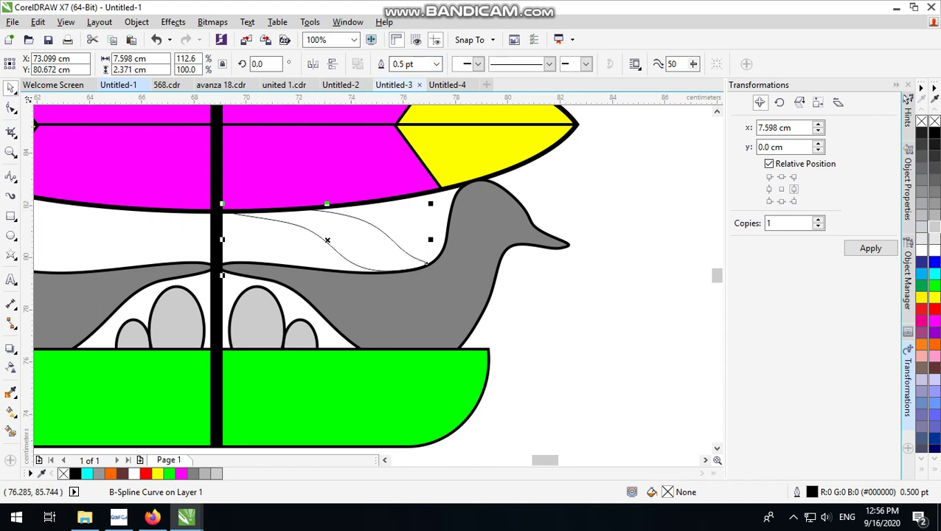
pyautogui.click(435, 64)
pyautogui.click(416, 150)
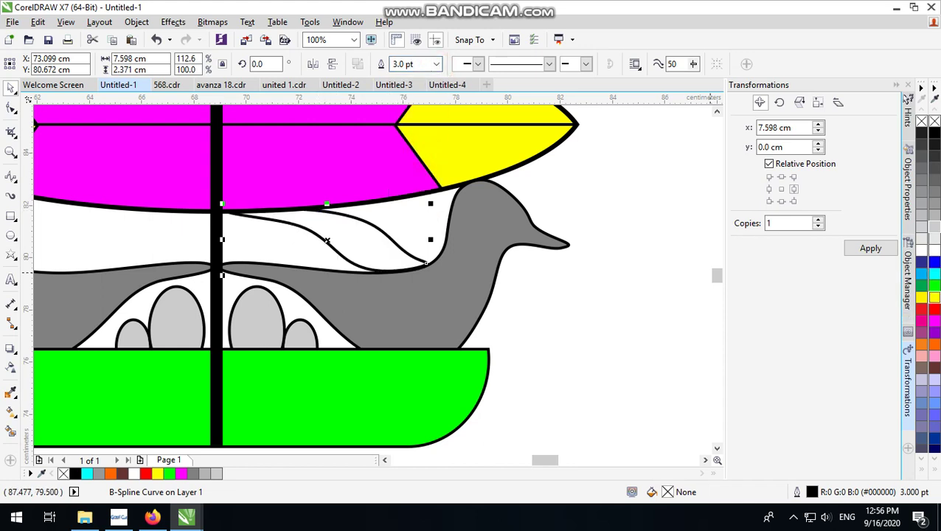
pyautogui.click(932, 286)
# Stretch the wing shape's height to about 2.44 cm onto the bird's back, and fill it with grey (#808080).
pyautogui.scroll(2, 326, 241)
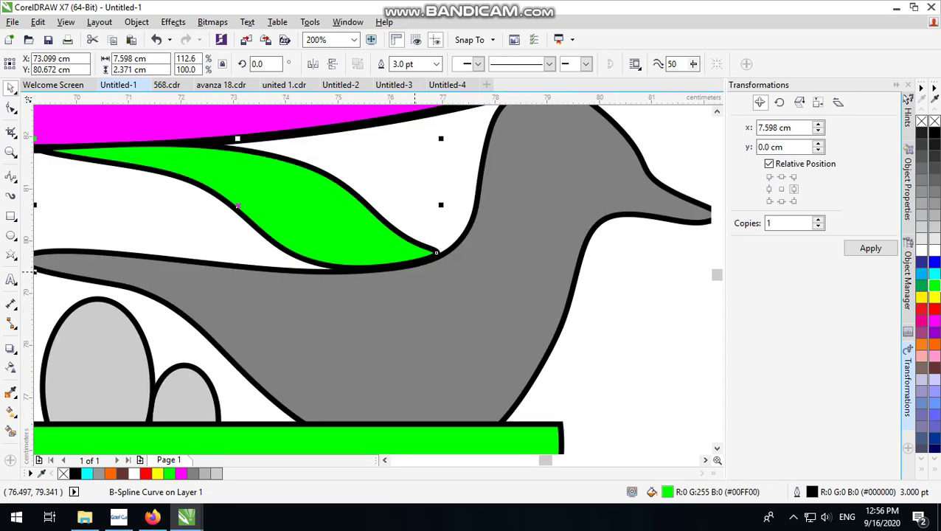
pyautogui.scroll(-2, 325, 243)
pyautogui.scroll(2, 423, 136)
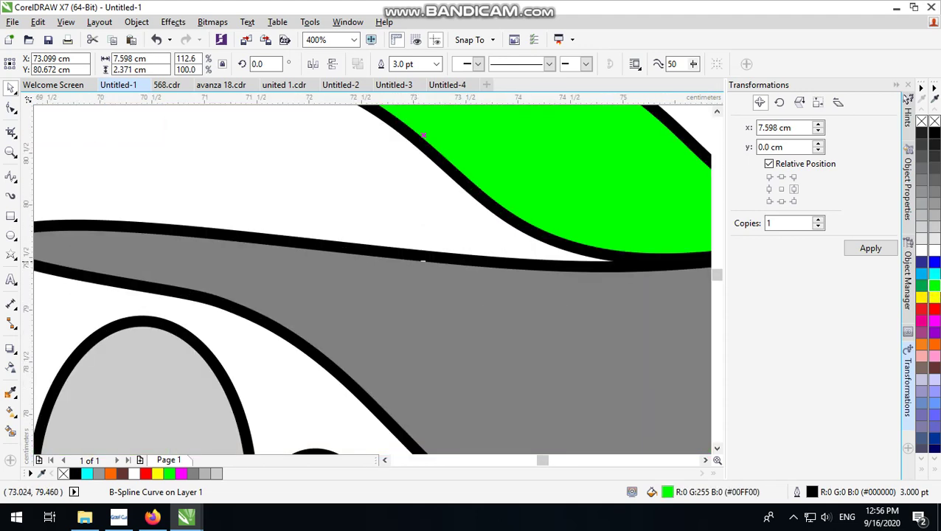
pyautogui.scroll(-3, 423, 260)
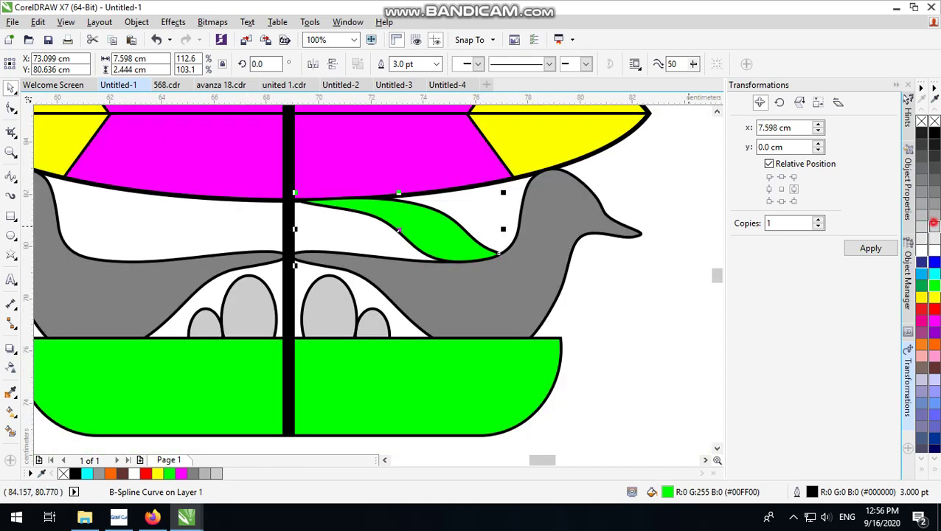
pyautogui.click(933, 225)
pyautogui.click(930, 192)
pyautogui.scroll(-3, 686, 222)
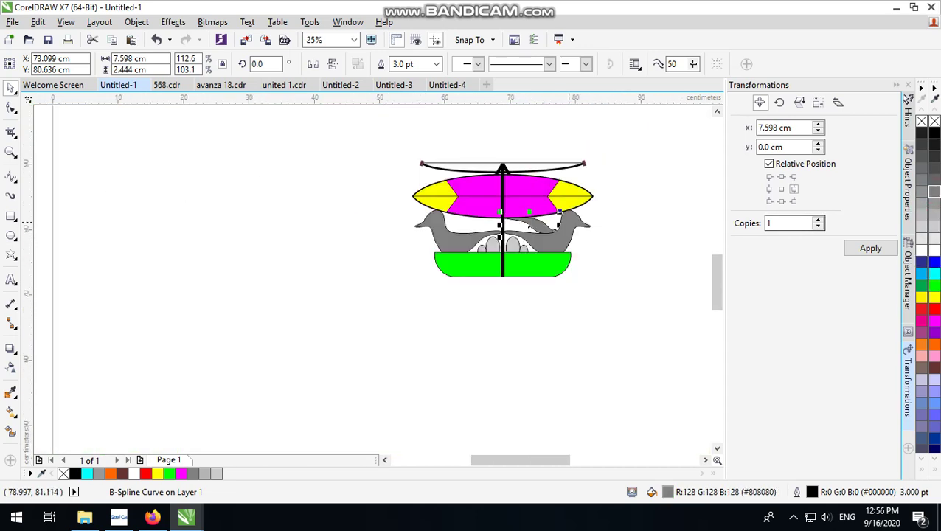
# Make a horizontally mirrored copy of the grey wing and align it between the left bird's neck and the shaft.
pyautogui.scroll(2, 595, 213)
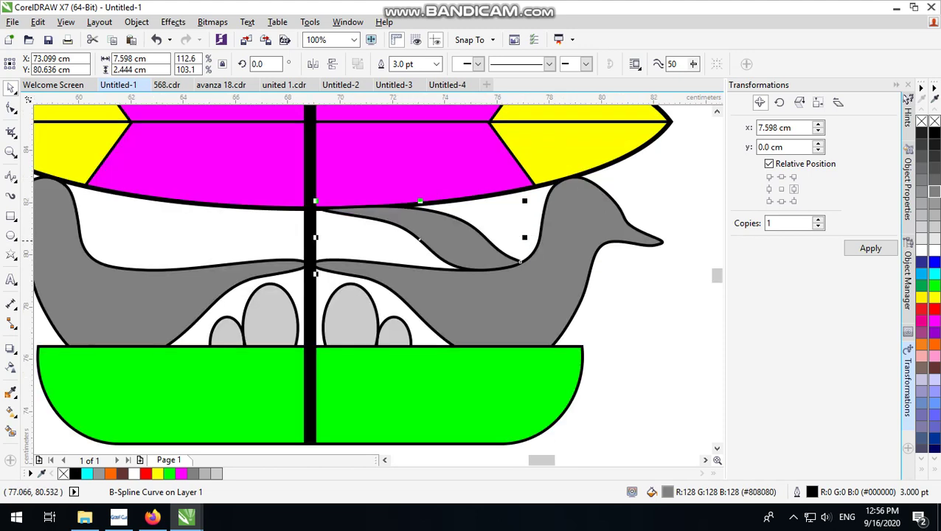
pyautogui.moveTo(524, 236); pyautogui.dragTo(190, 230)
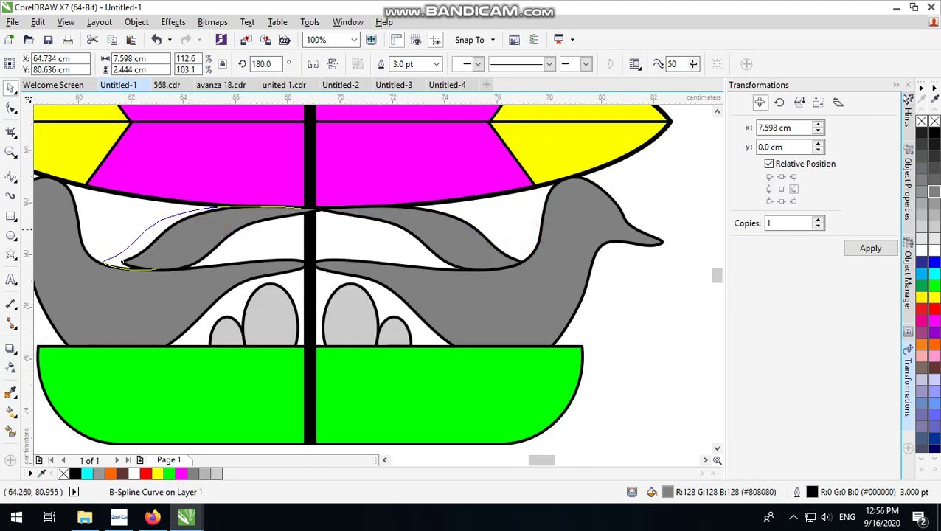
pyautogui.moveTo(124, 262); pyautogui.dragTo(121, 262)
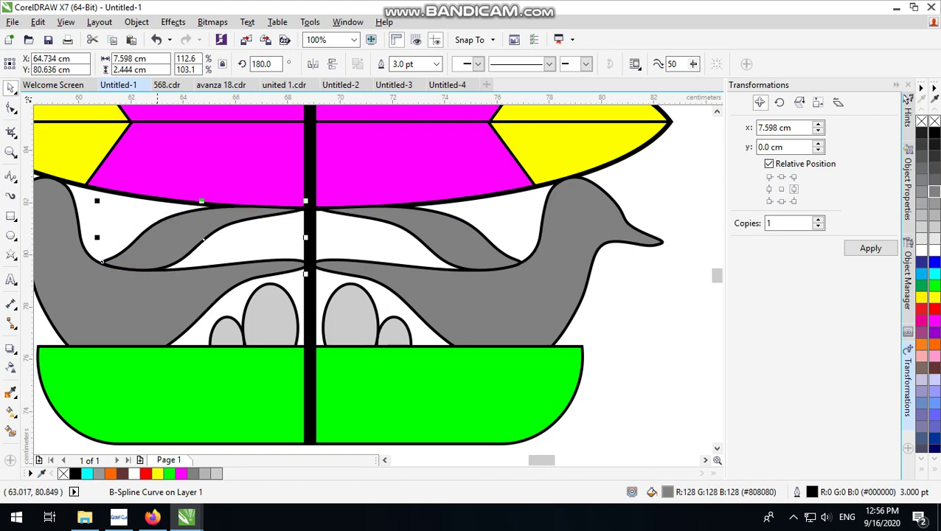
pyautogui.scroll(1, 203, 238)
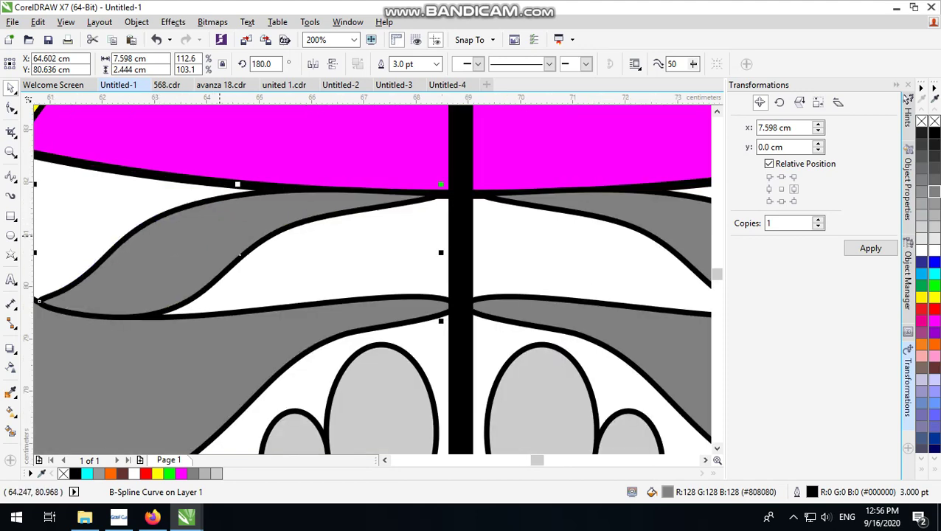
pyautogui.scroll(-2, 221, 234)
pyautogui.click(514, 241)
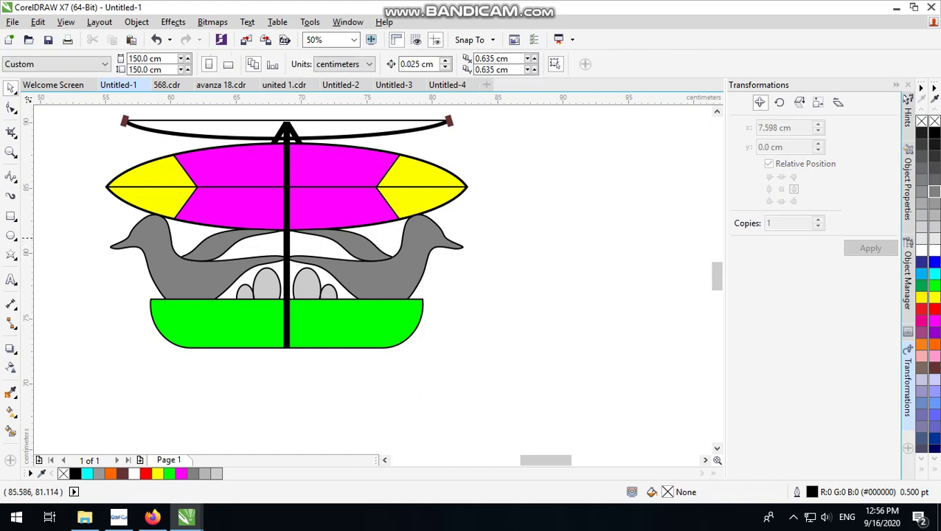
pyautogui.scroll(1, 336, 252)
pyautogui.scroll(-1, 492, 266)
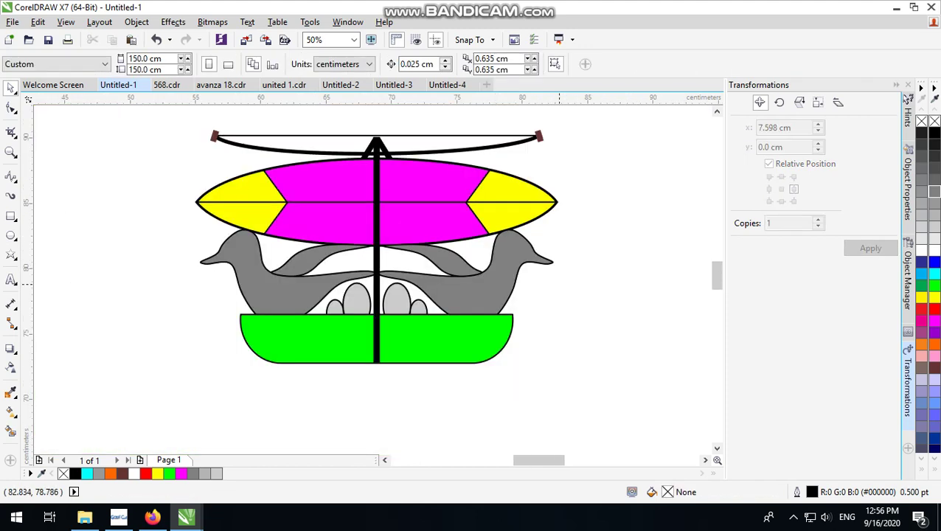
pyautogui.scroll(1, 558, 284)
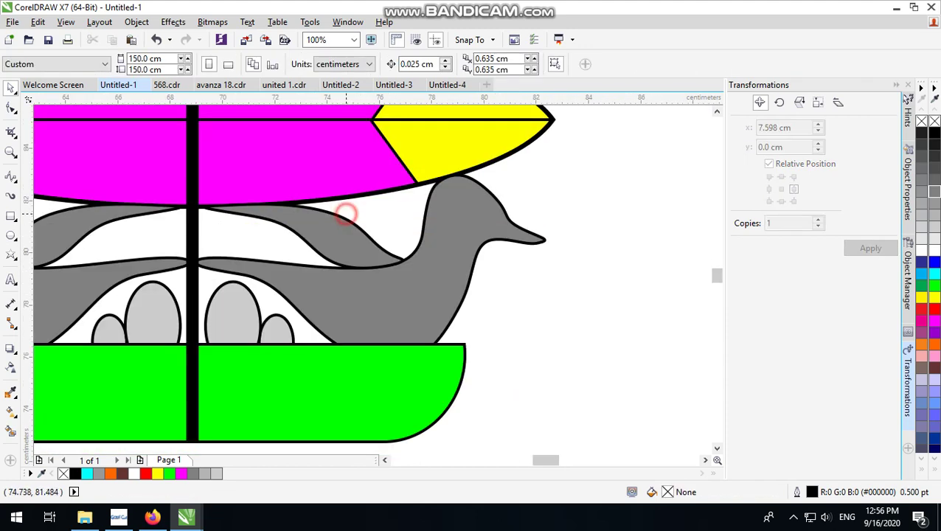
pyautogui.scroll(-2, 480, 244)
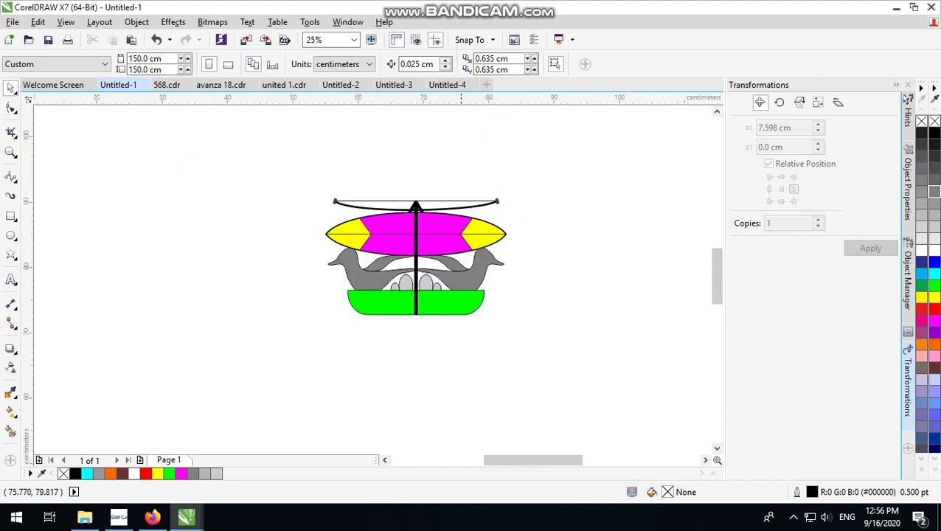
# Try a yellow (#FFFF00) fill on the right wing, and undo it to restore the grey.
pyautogui.click(454, 261)
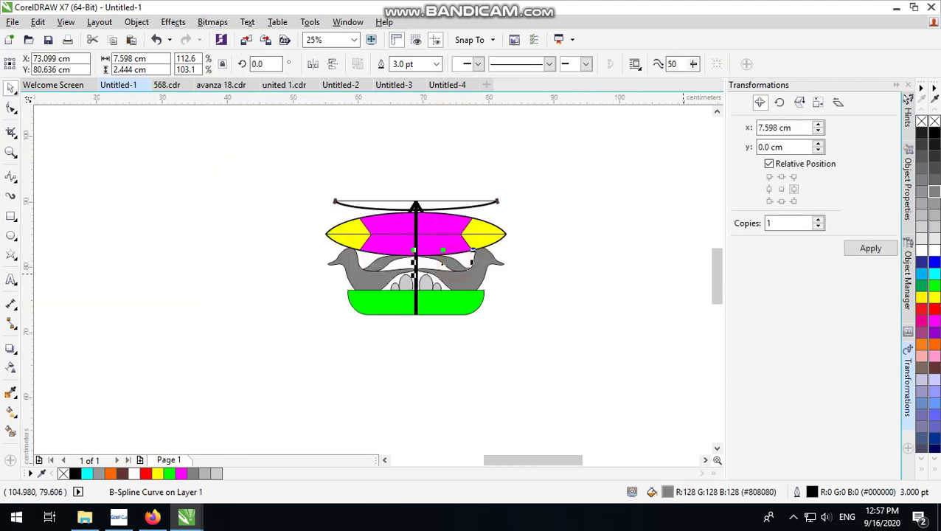
pyautogui.click(931, 297)
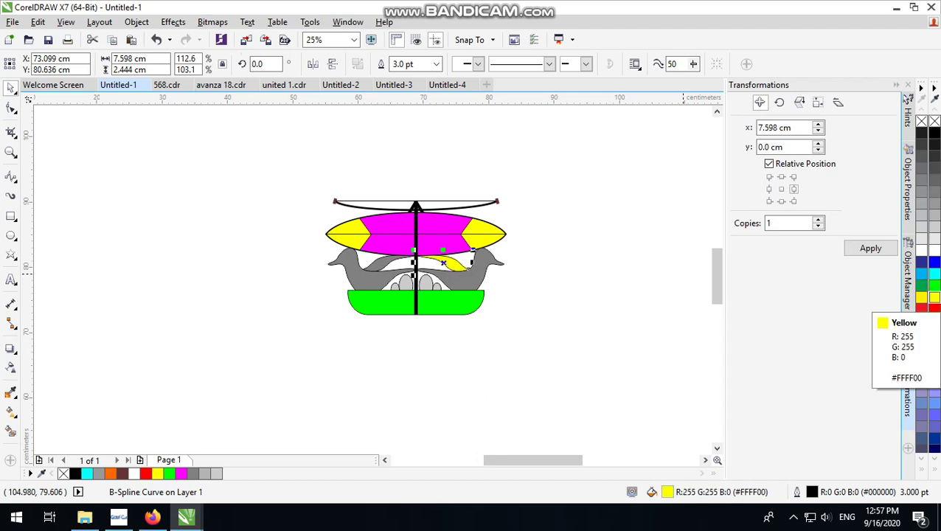
pyautogui.click(531, 293)
pyautogui.hotkey('ctrl', 'z')
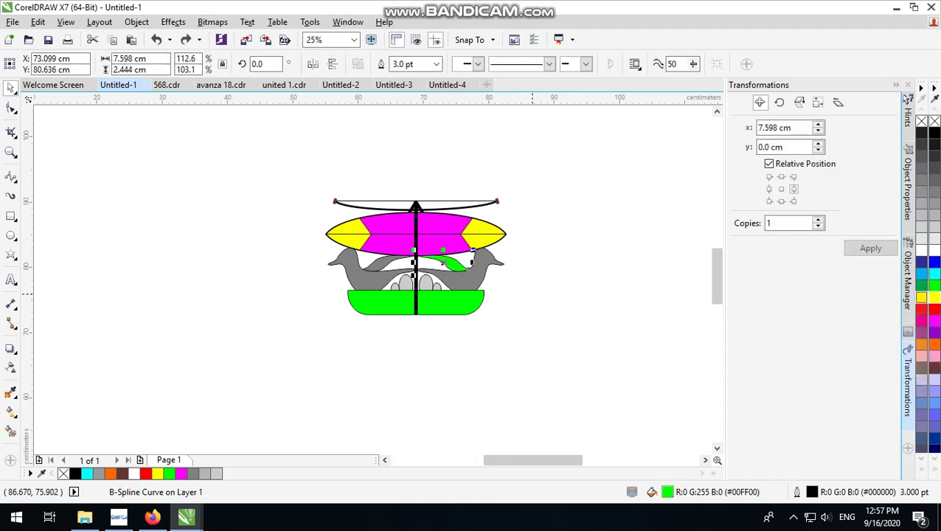
pyautogui.click(565, 256)
pyautogui.scroll(1, 497, 258)
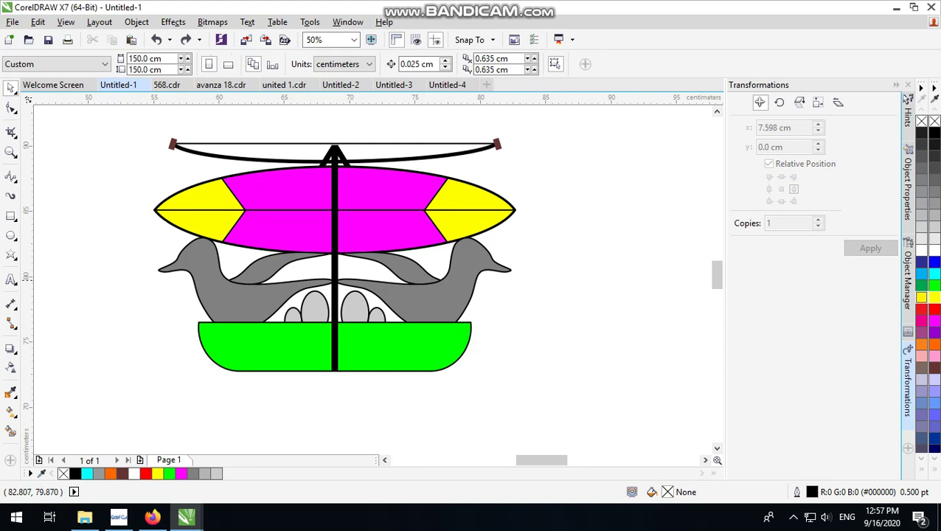
pyautogui.scroll(1, 516, 279)
pyautogui.scroll(-1, 527, 271)
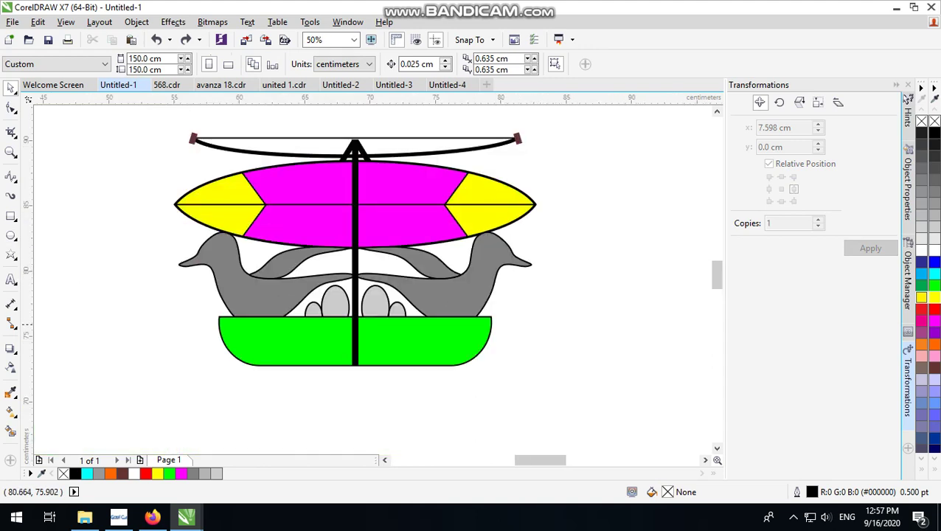
pyautogui.scroll(-1, 563, 308)
pyautogui.scroll(1, 434, 317)
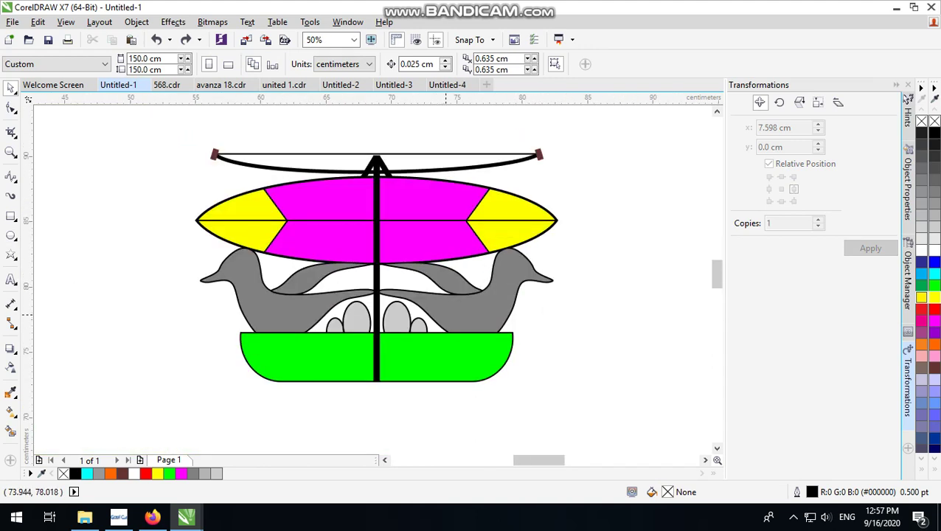
# Try a 40% Black (#999999) fill on the large magenta ellipse, and undo it.
pyautogui.click(445, 245)
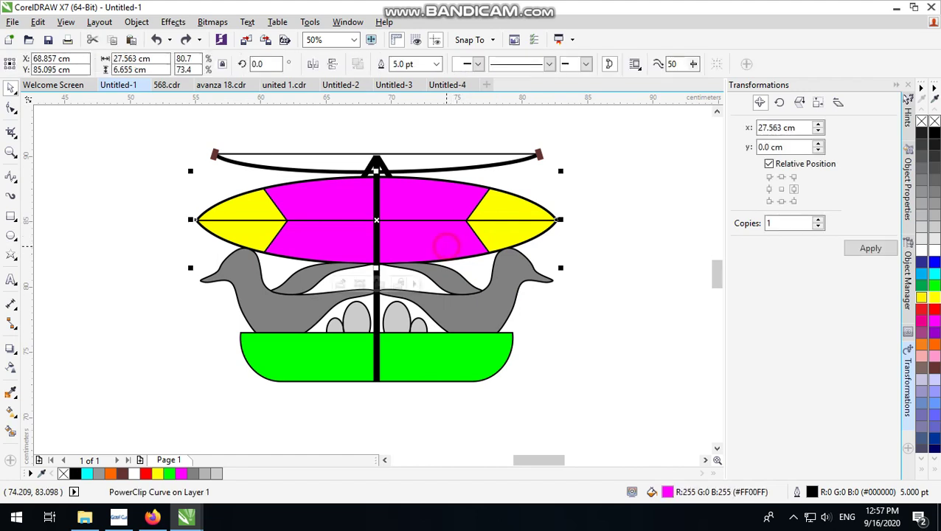
pyautogui.click(933, 205)
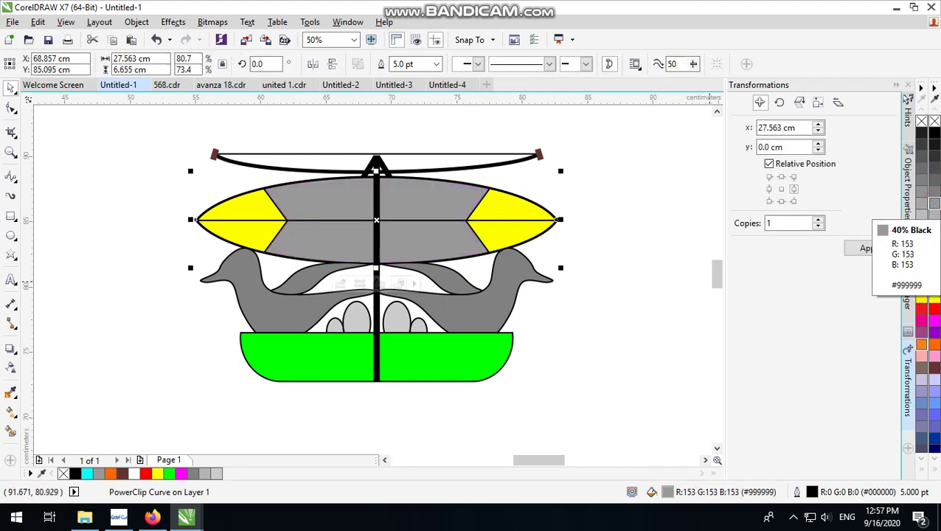
pyautogui.hotkey('ctrl', 'z')
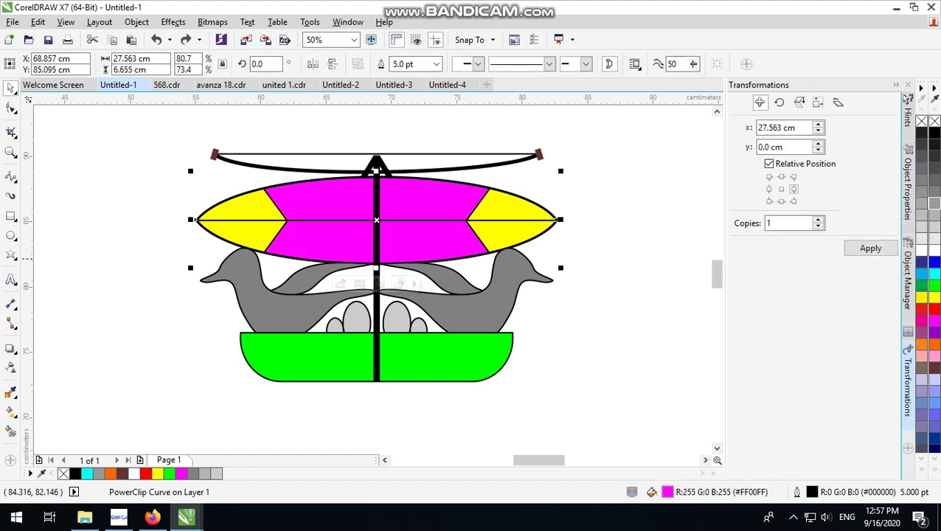
pyautogui.click(606, 260)
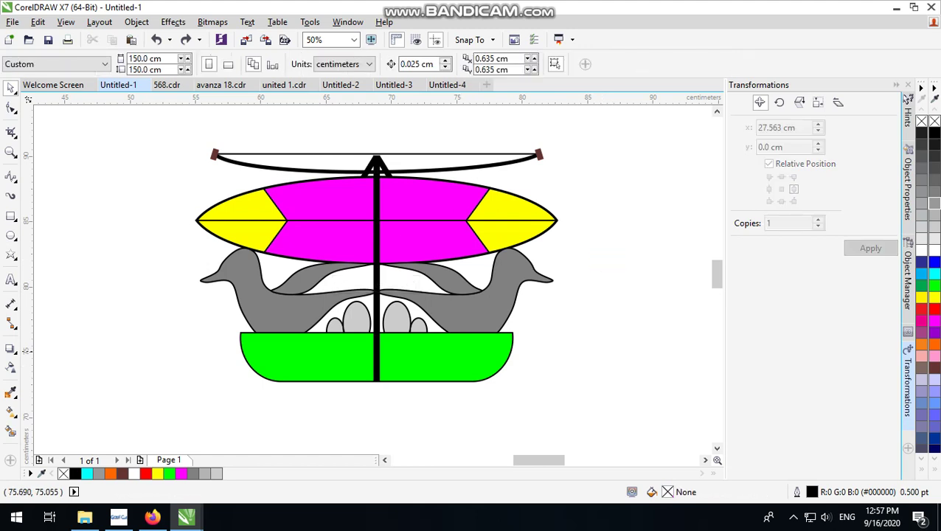
pyautogui.scroll(-1, 350, 320)
pyautogui.scroll(1, 372, 341)
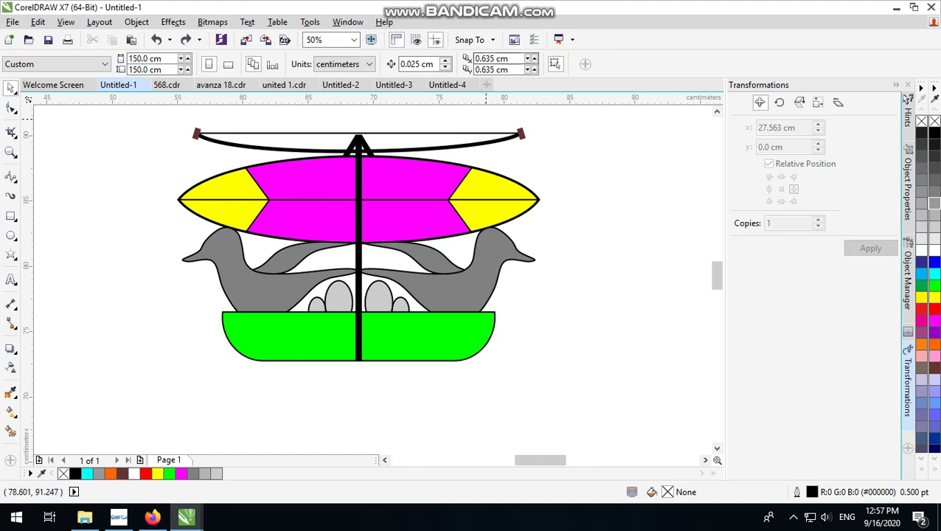
pyautogui.moveTo(468, 7)
pyautogui.scroll(-1, 549, 313)
pyautogui.scroll(1, 471, 318)
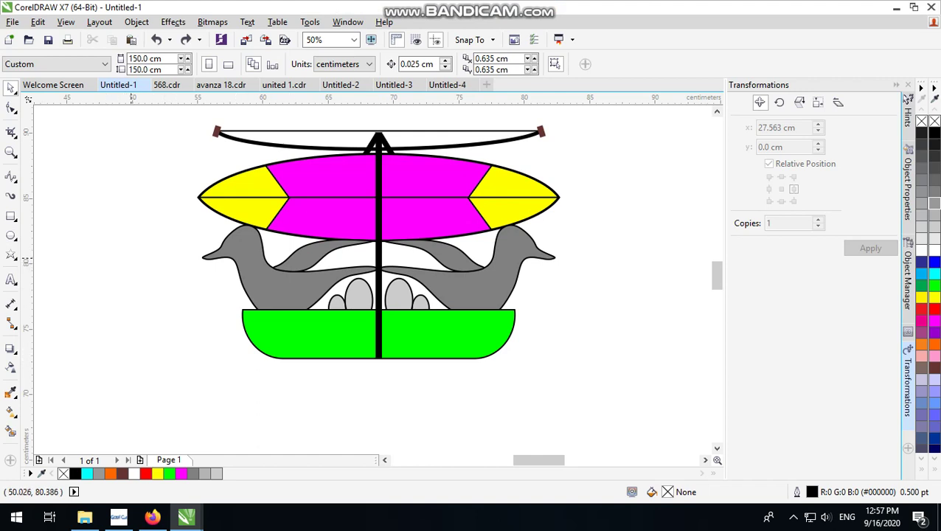
# Add artistic text below the green base, with the first line "BEBEK BERTELUR....SEKALI LAGI INI HANYA INSPIRASI SAYA".
pyautogui.click(11, 279)
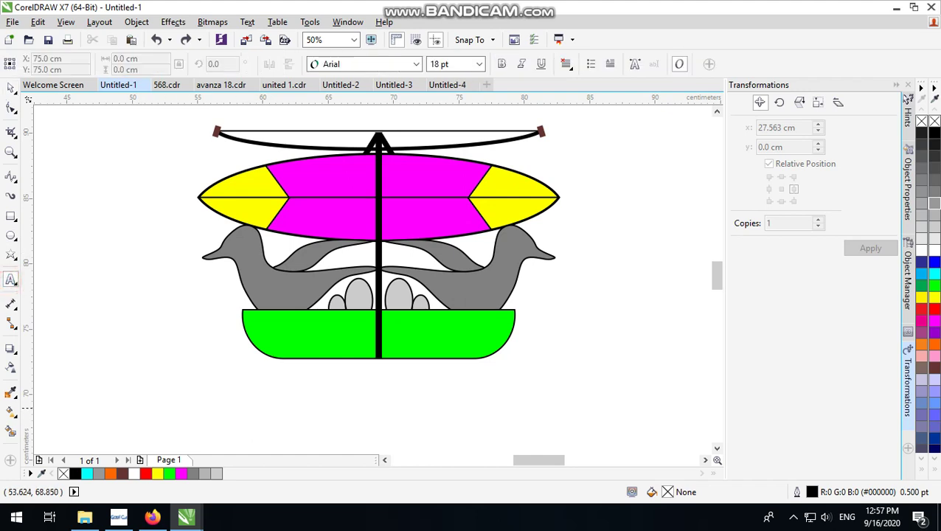
pyautogui.click(185, 404)
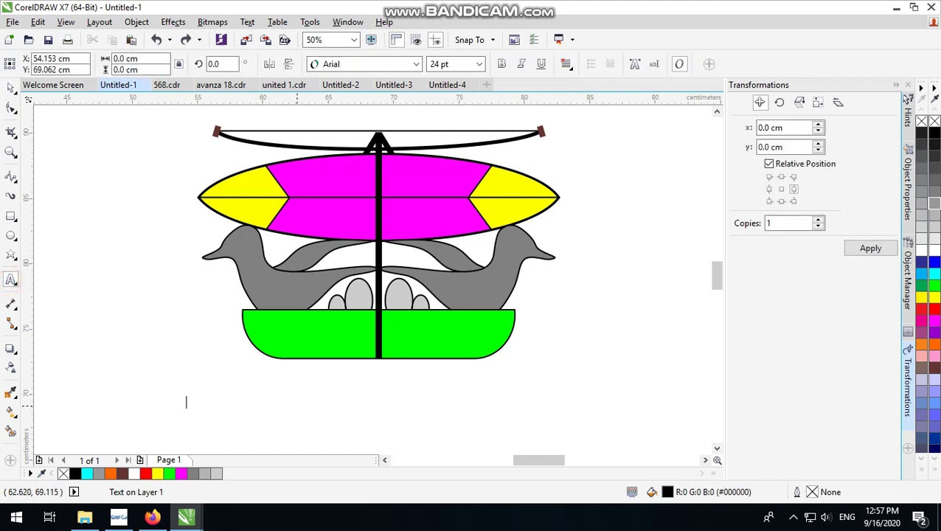
pyautogui.write('BEB')
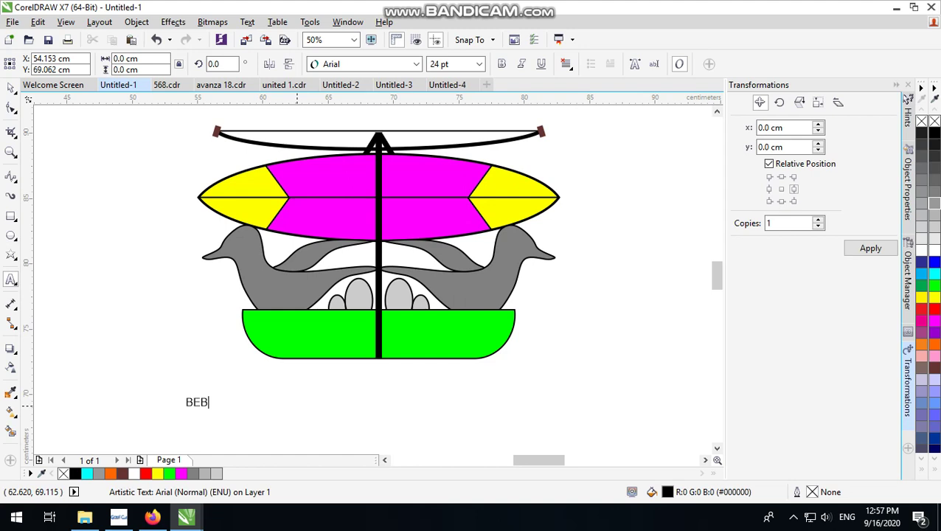
pyautogui.write('EK BER')
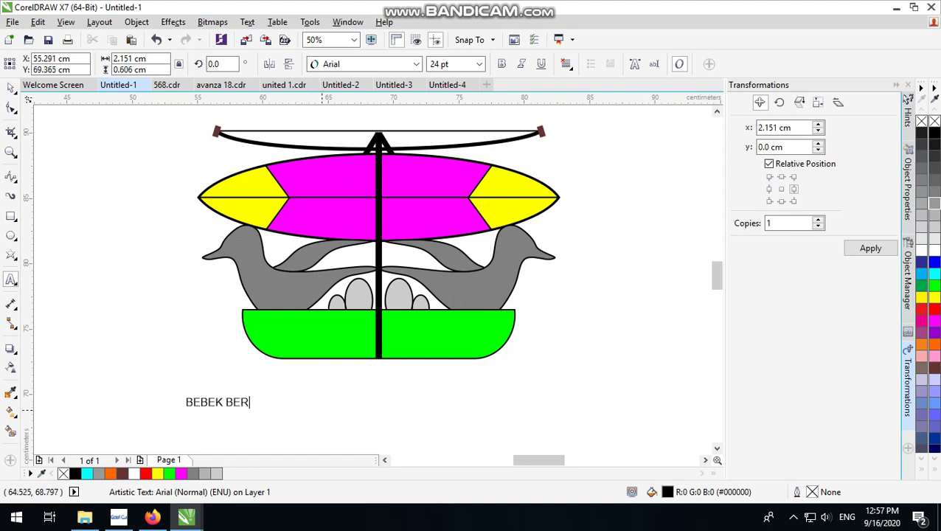
pyautogui.write('TELUR....')
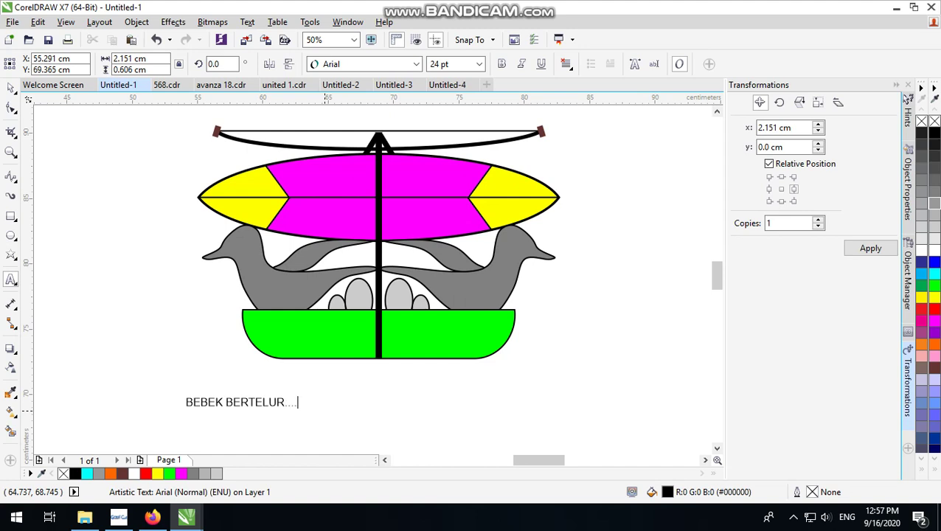
pyautogui.write('SEKALI')
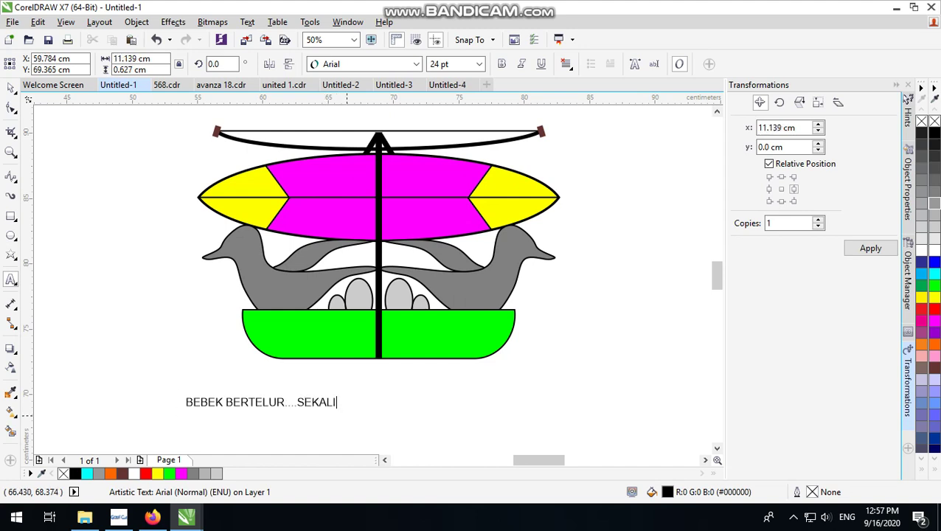
pyautogui.write(' LAGI INI HANYA ')
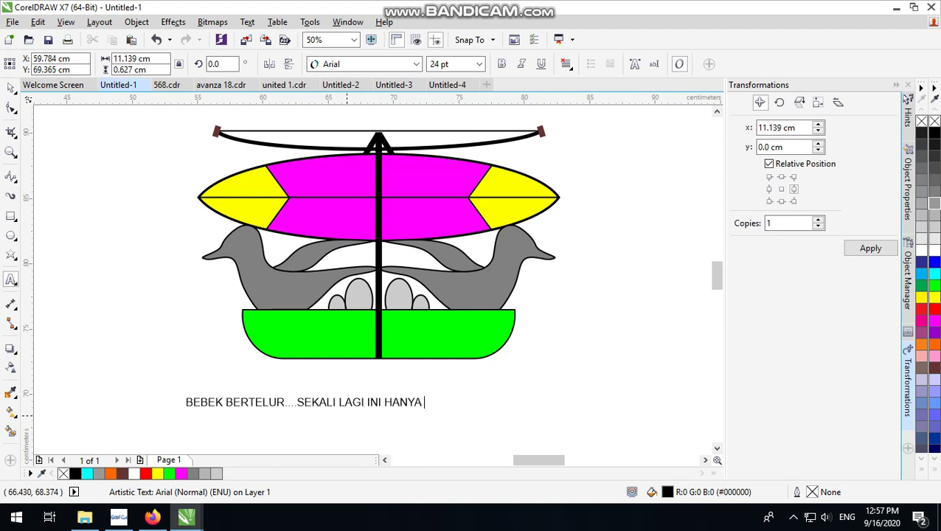
pyautogui.write('INSP')
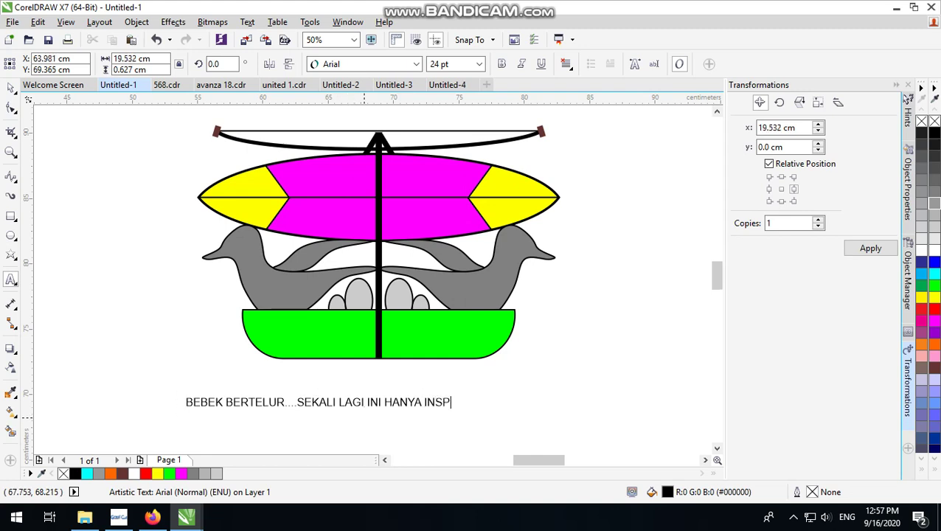
pyautogui.write('IRASI SAYA')
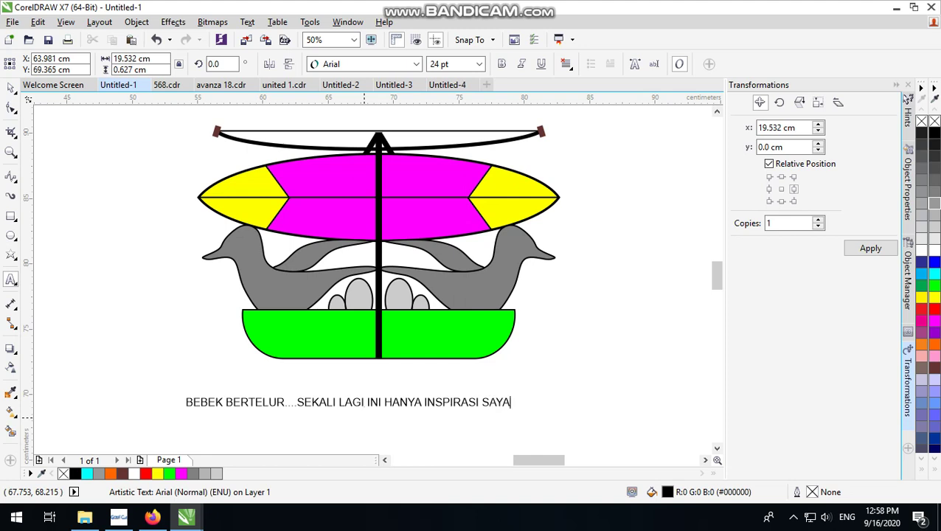
# Add a second caption line reading "KARNA DULU SAYA SUKA SEKALI LAYANGAN GINI...".
pyautogui.press('Return')
pyautogui.write('KARNA DULU SA')
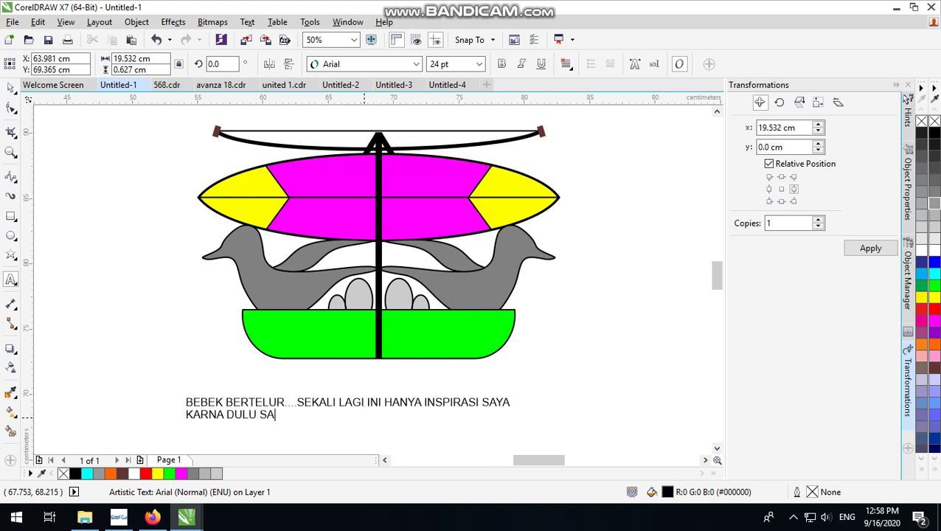
pyautogui.write('YA SUKA SEKAL')
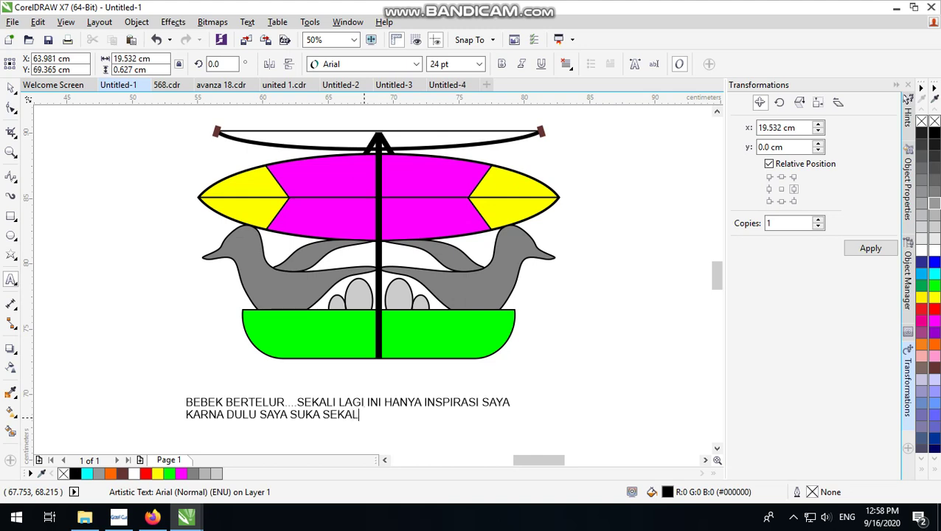
pyautogui.write('I LAYANGAN')
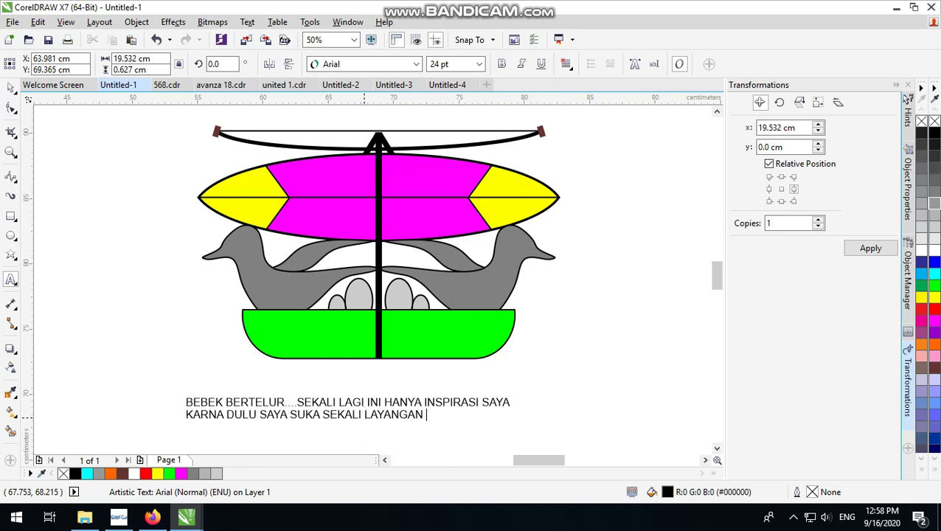
pyautogui.write(' GIN')
pyautogui.write('I... ')
# Add a third caption line reading "GIMANA MENURUT KALIAN...".
pyautogui.write('GIMAN')
pyautogui.write('A ')
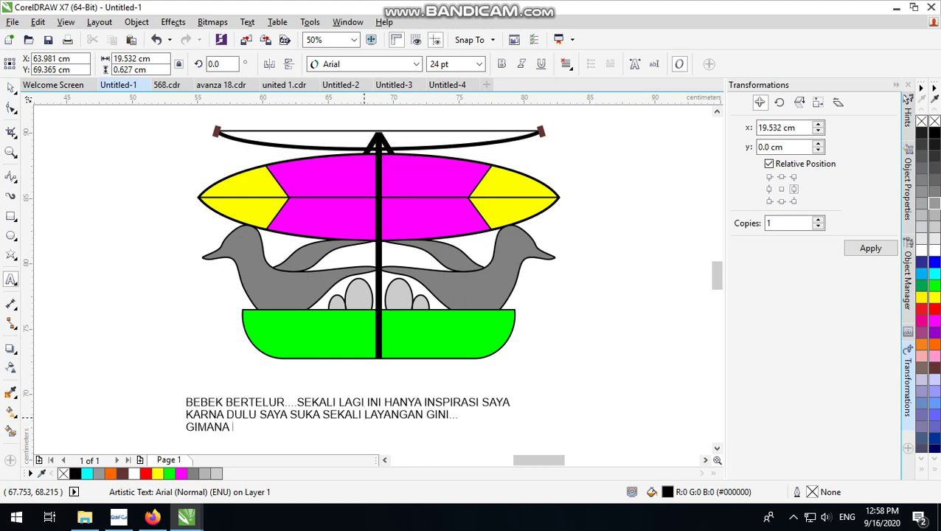
pyautogui.write('MENURUT KALIA')
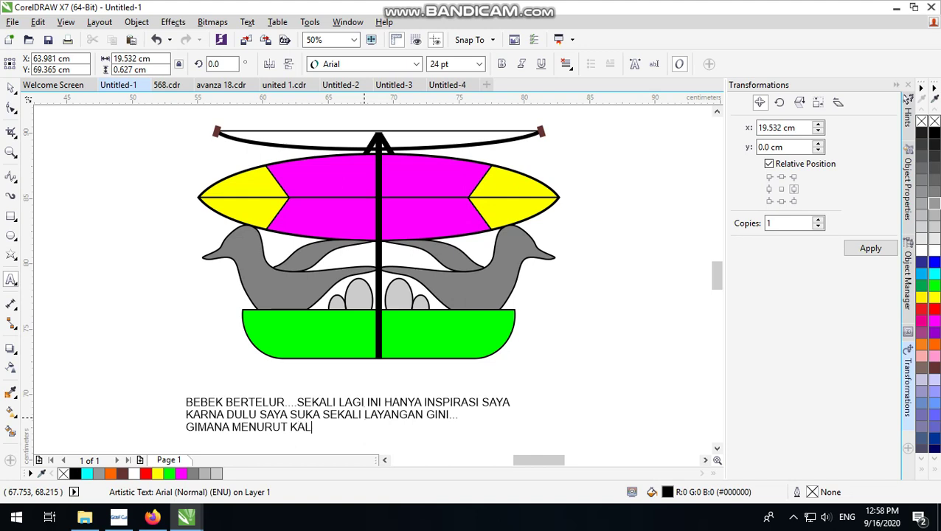
pyautogui.write('N...')
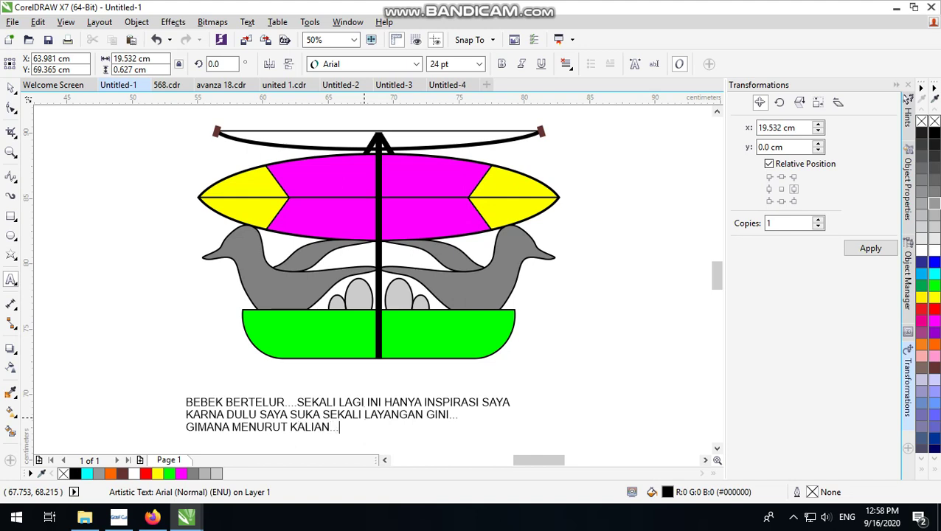